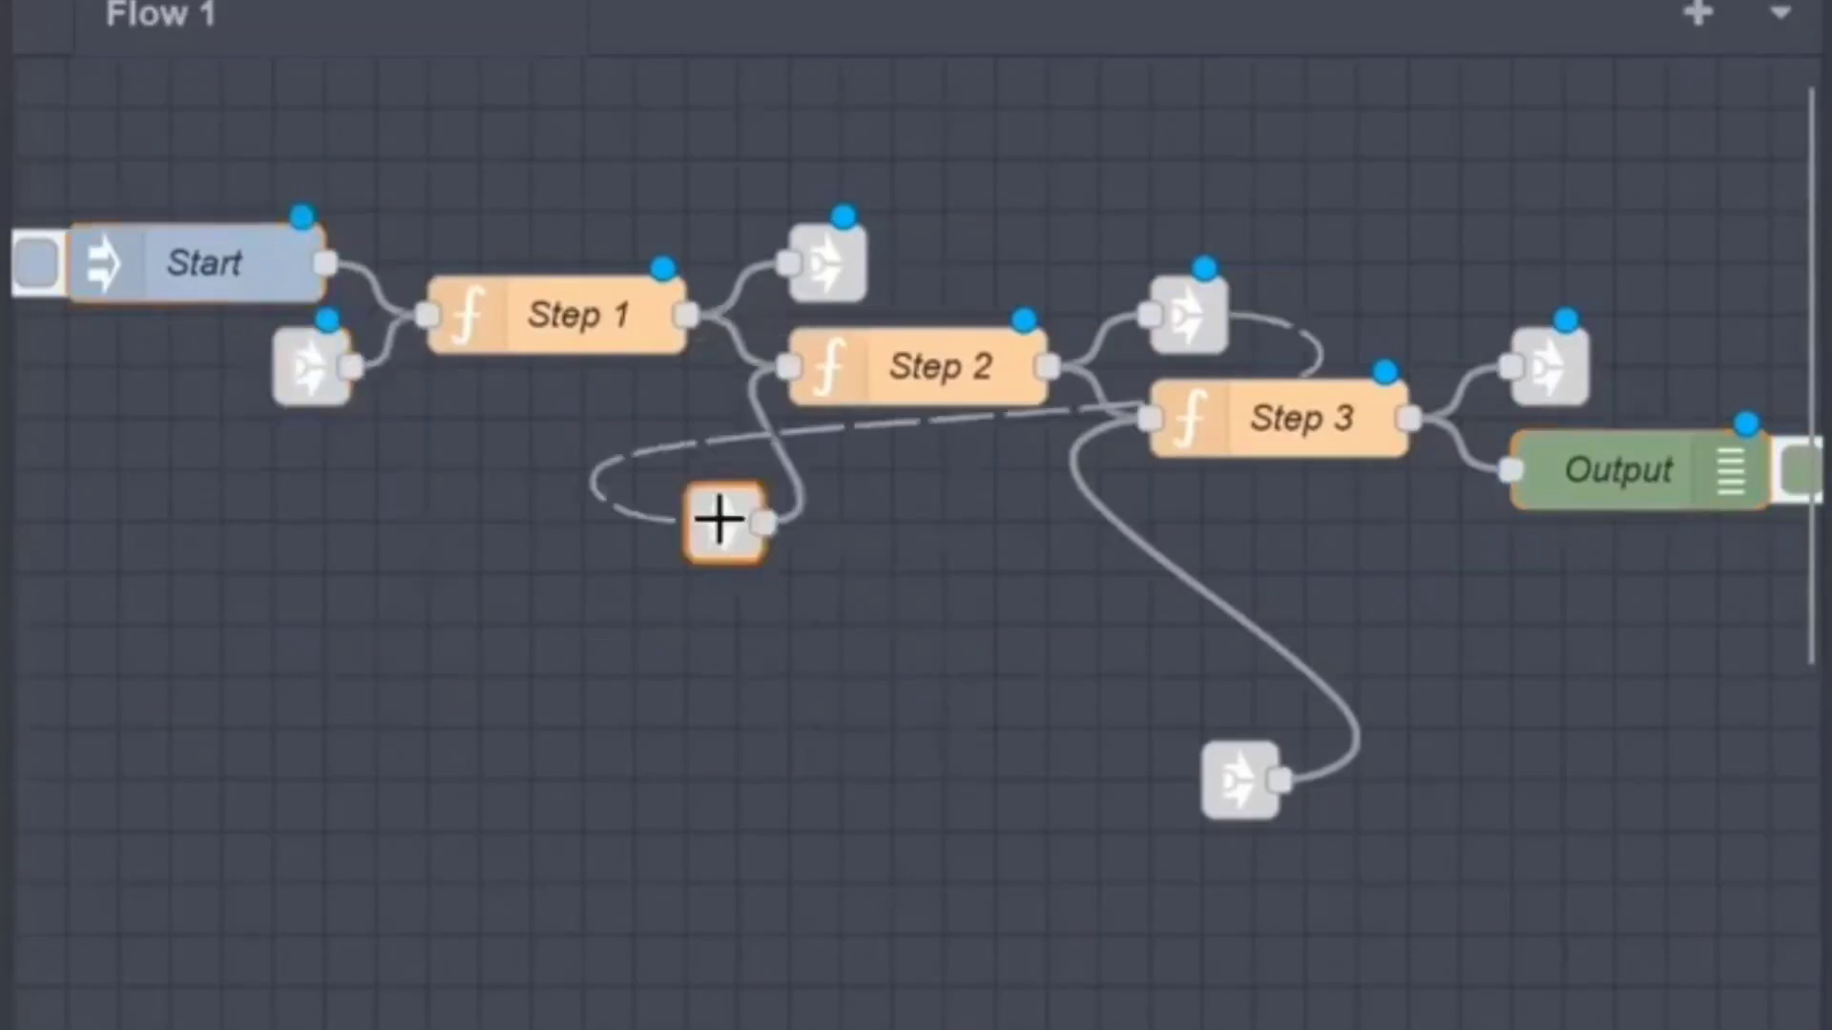
# Move the two loose link nodes on Flow 1 beside Step 2 and below Step 3
pyautogui.moveTo(720, 523); pyautogui.dragTo(672, 447)
pyautogui.moveTo(1258, 780); pyautogui.dragTo(1036, 566)
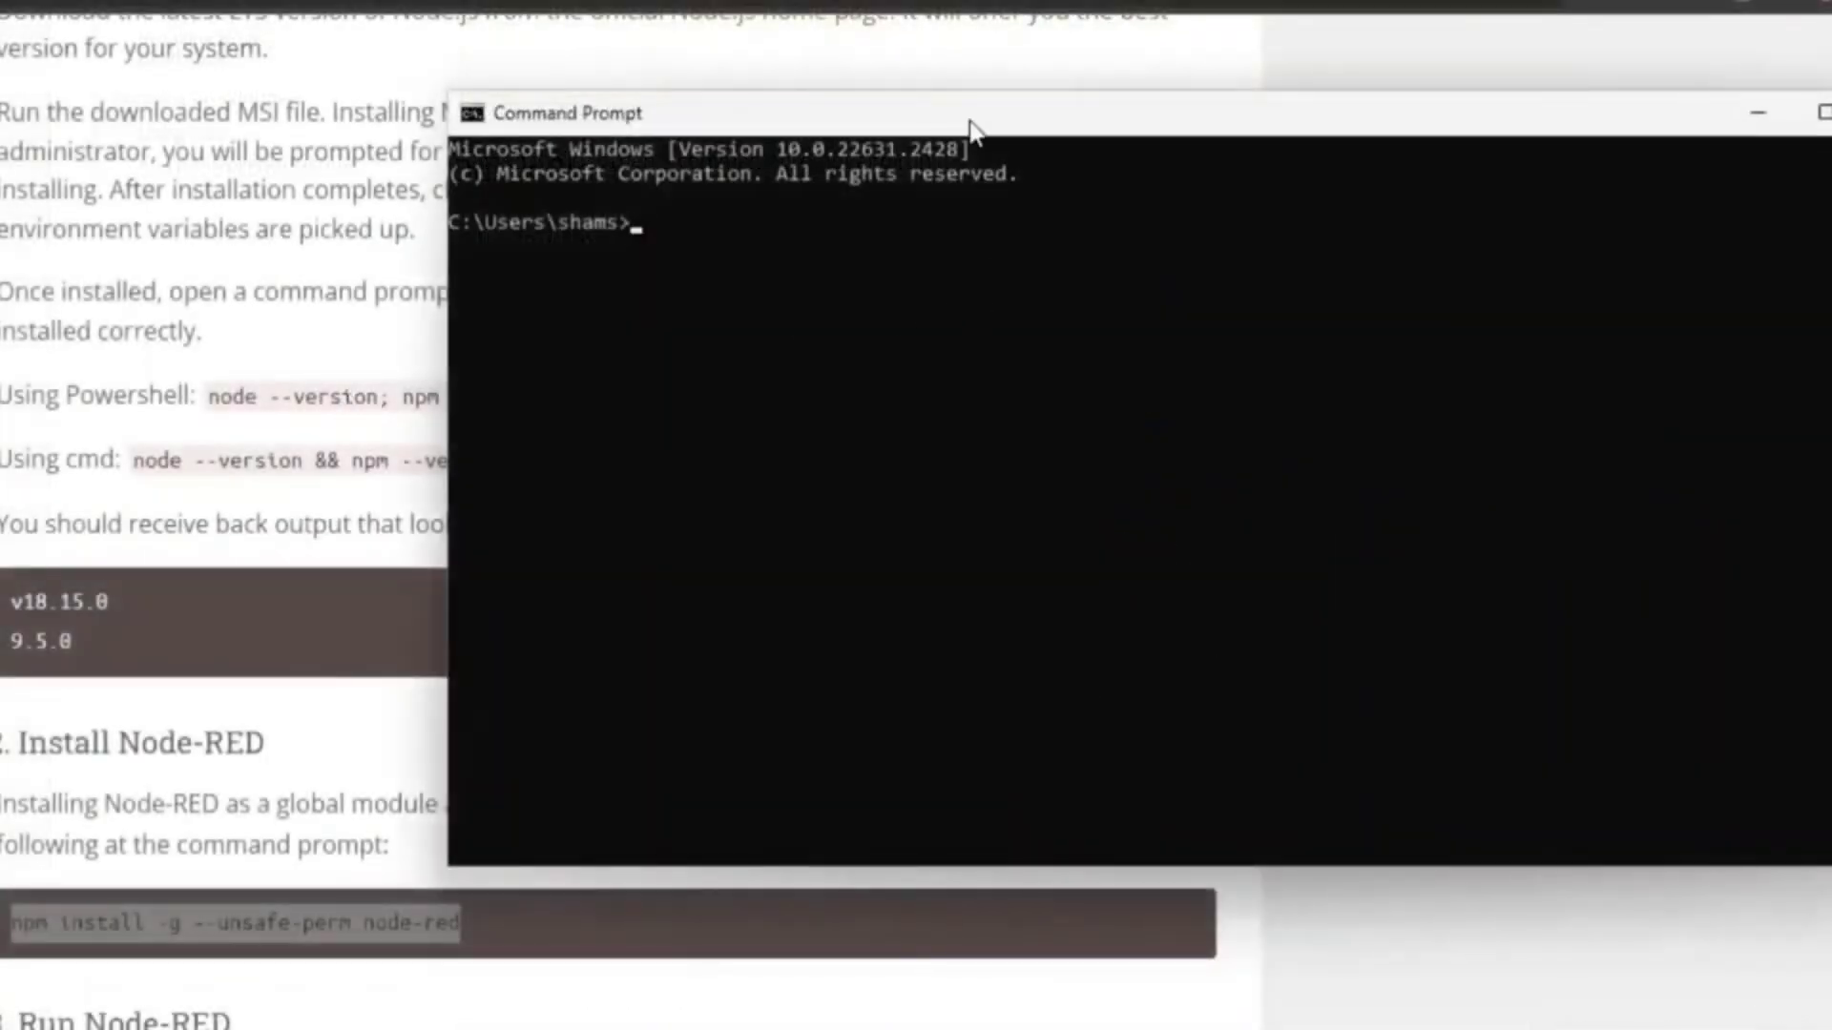
# Shift the Command Prompt window up and left over the Node-RED install guide
pyautogui.moveTo(890, 121); pyautogui.dragTo(820, 89)
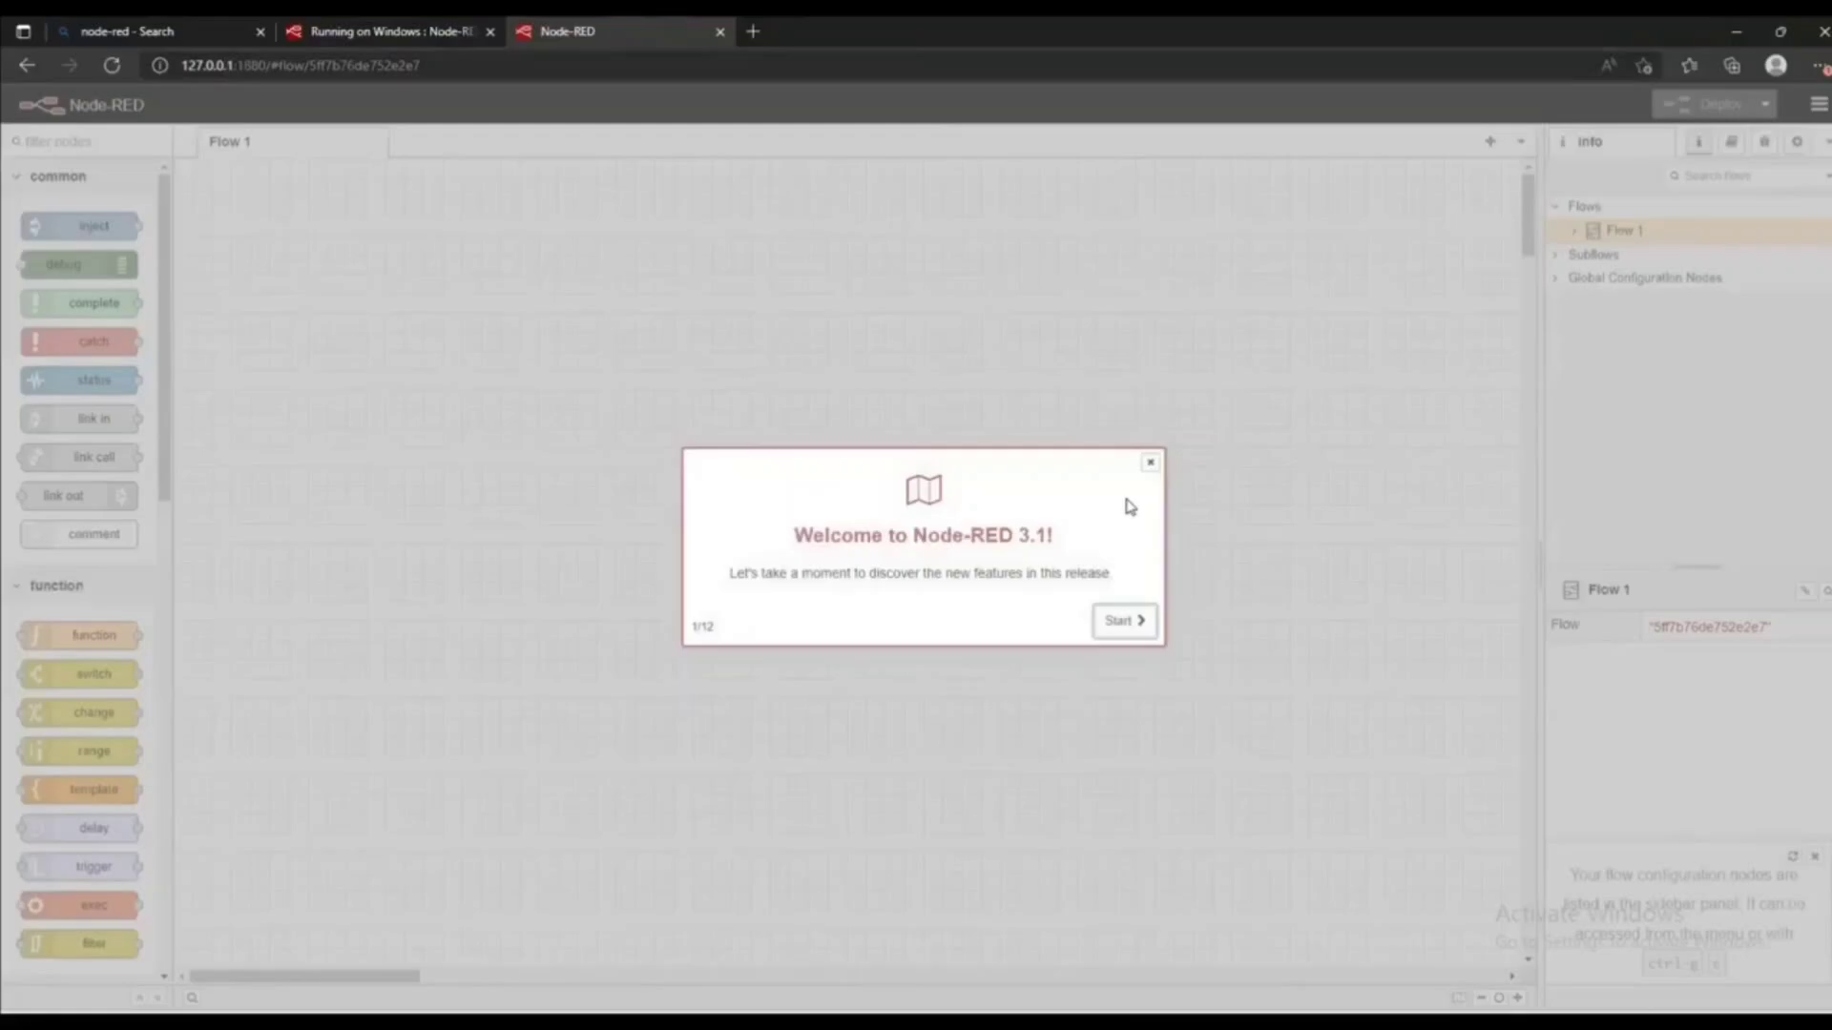
# Get past the welcome tour and have the inject node repeat every 5 seconds
pyautogui.click(1124, 660)
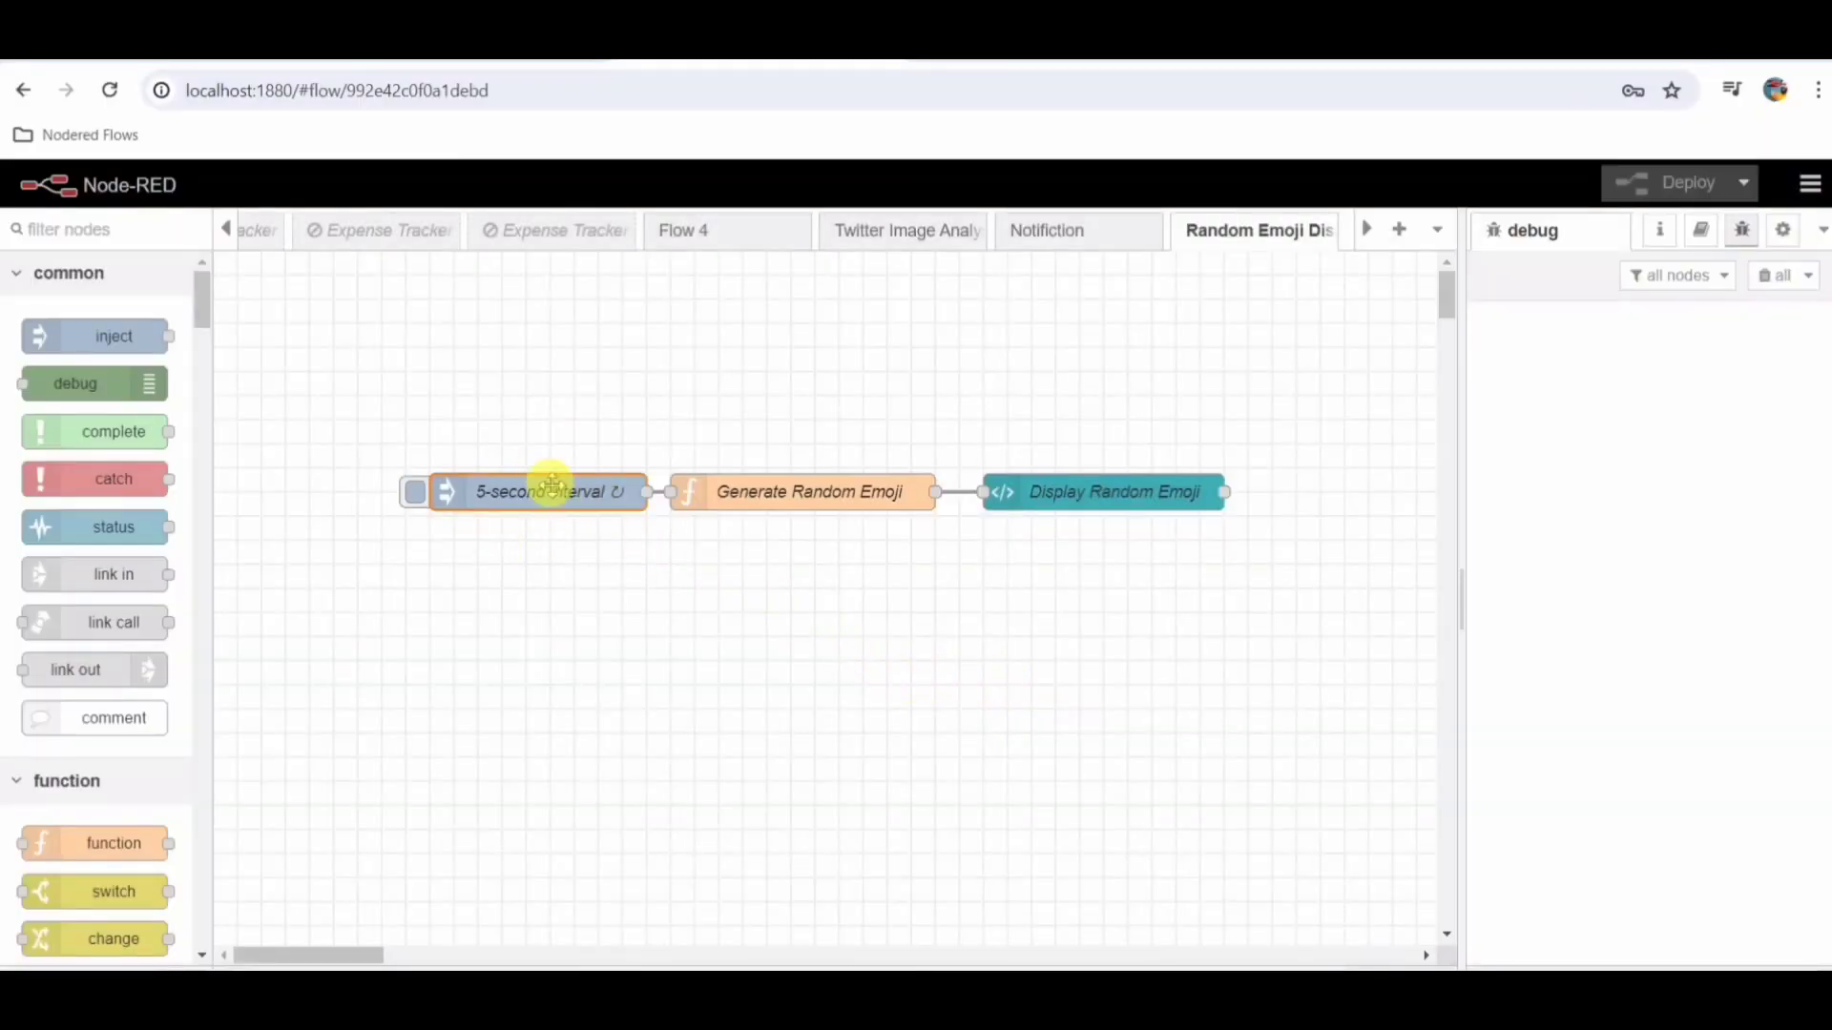
pyautogui.doubleClick(511, 491)
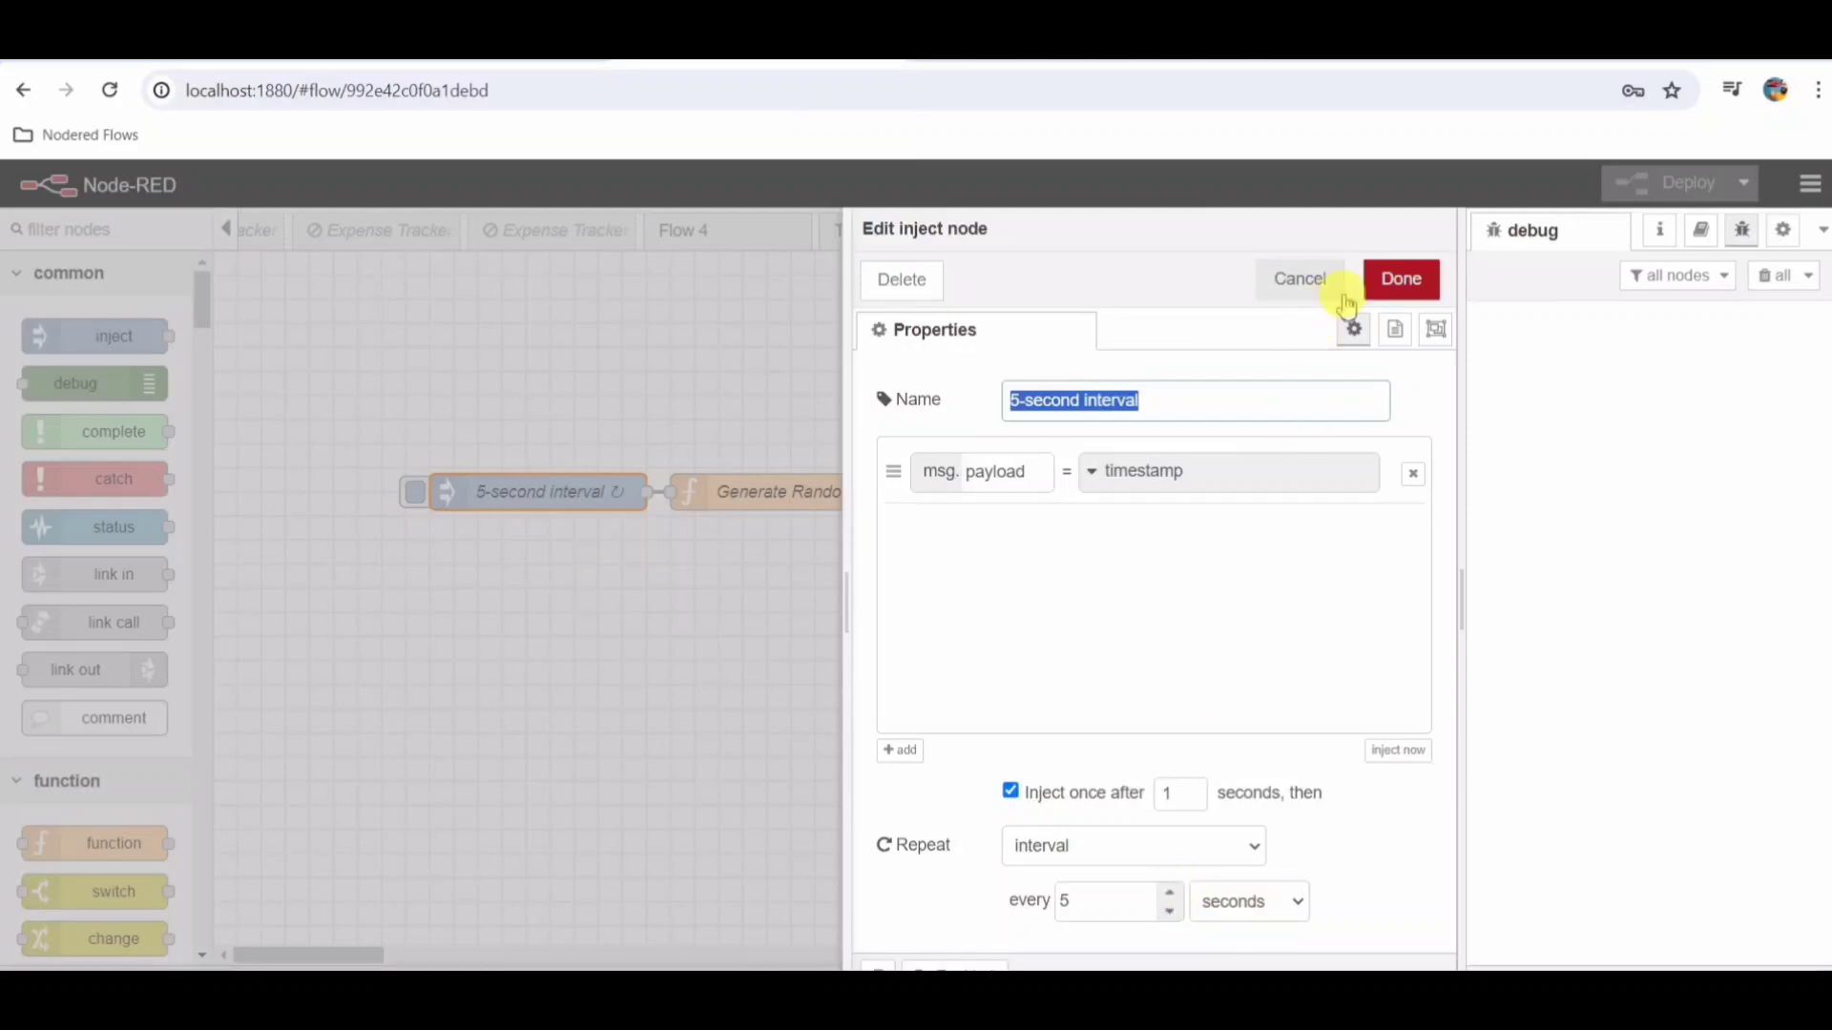
pyautogui.click(1400, 278)
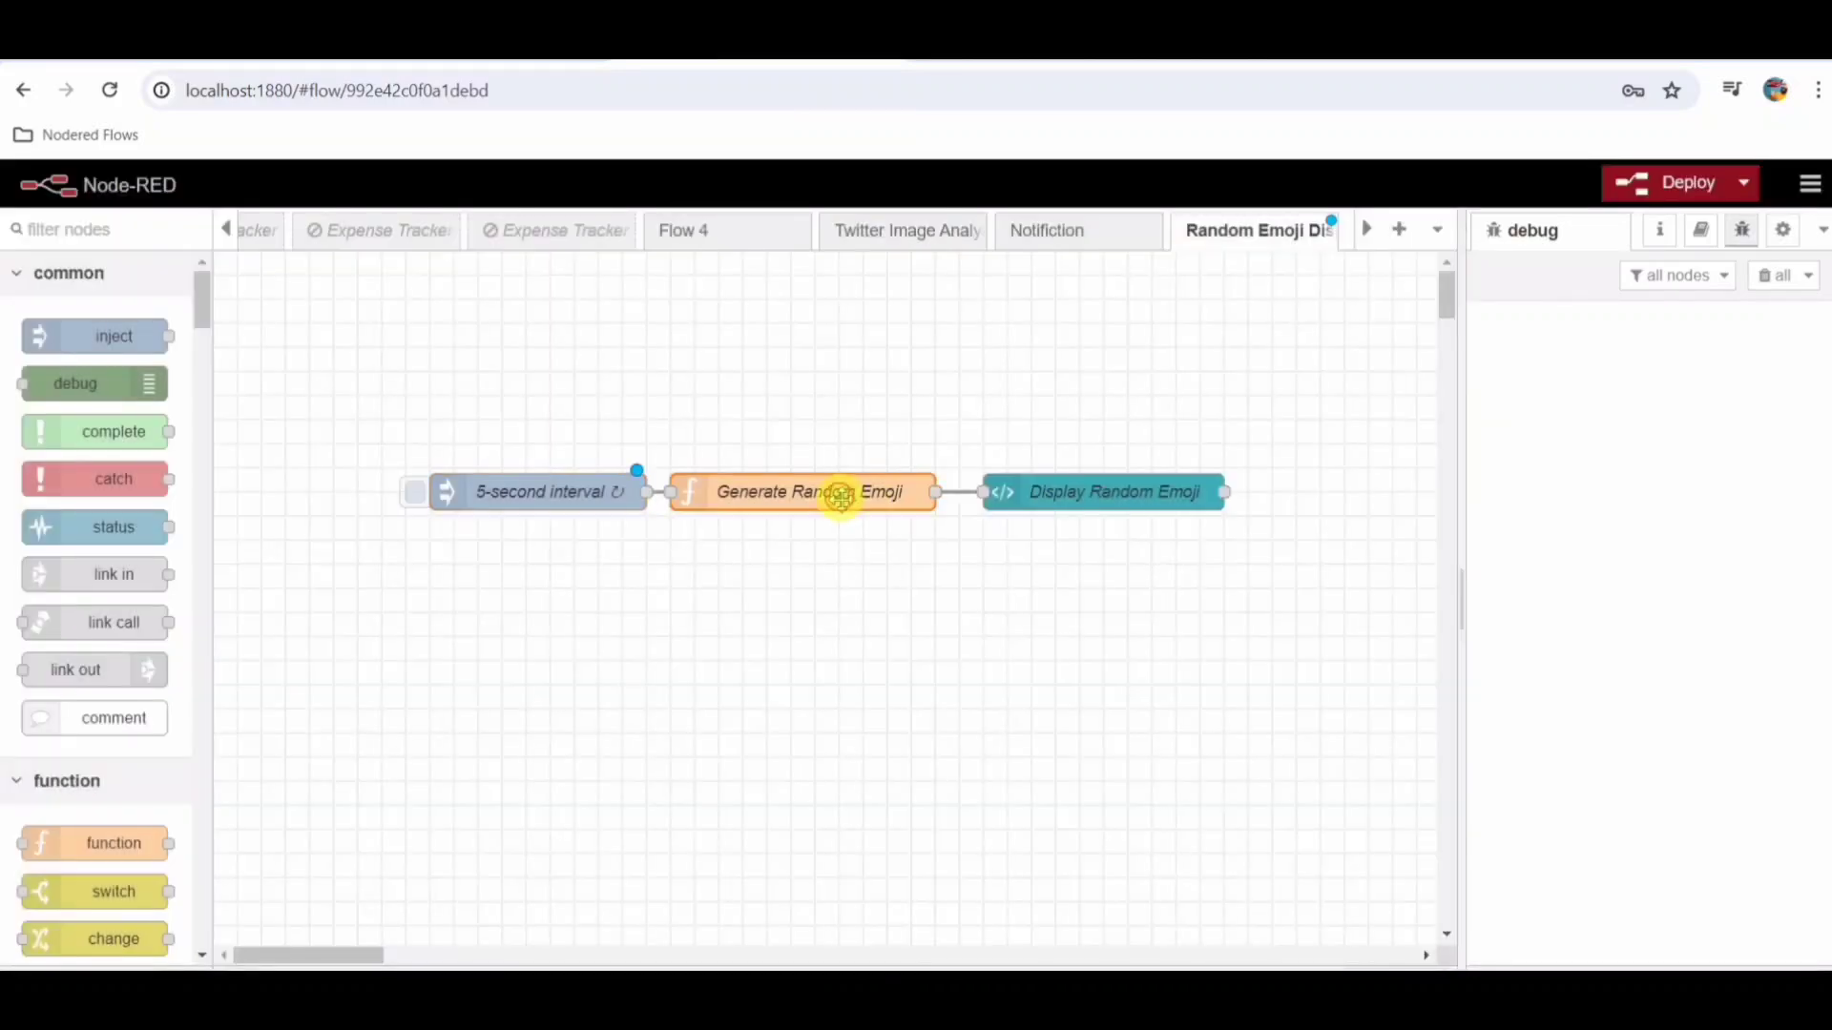
pyautogui.doubleClick(842, 493)
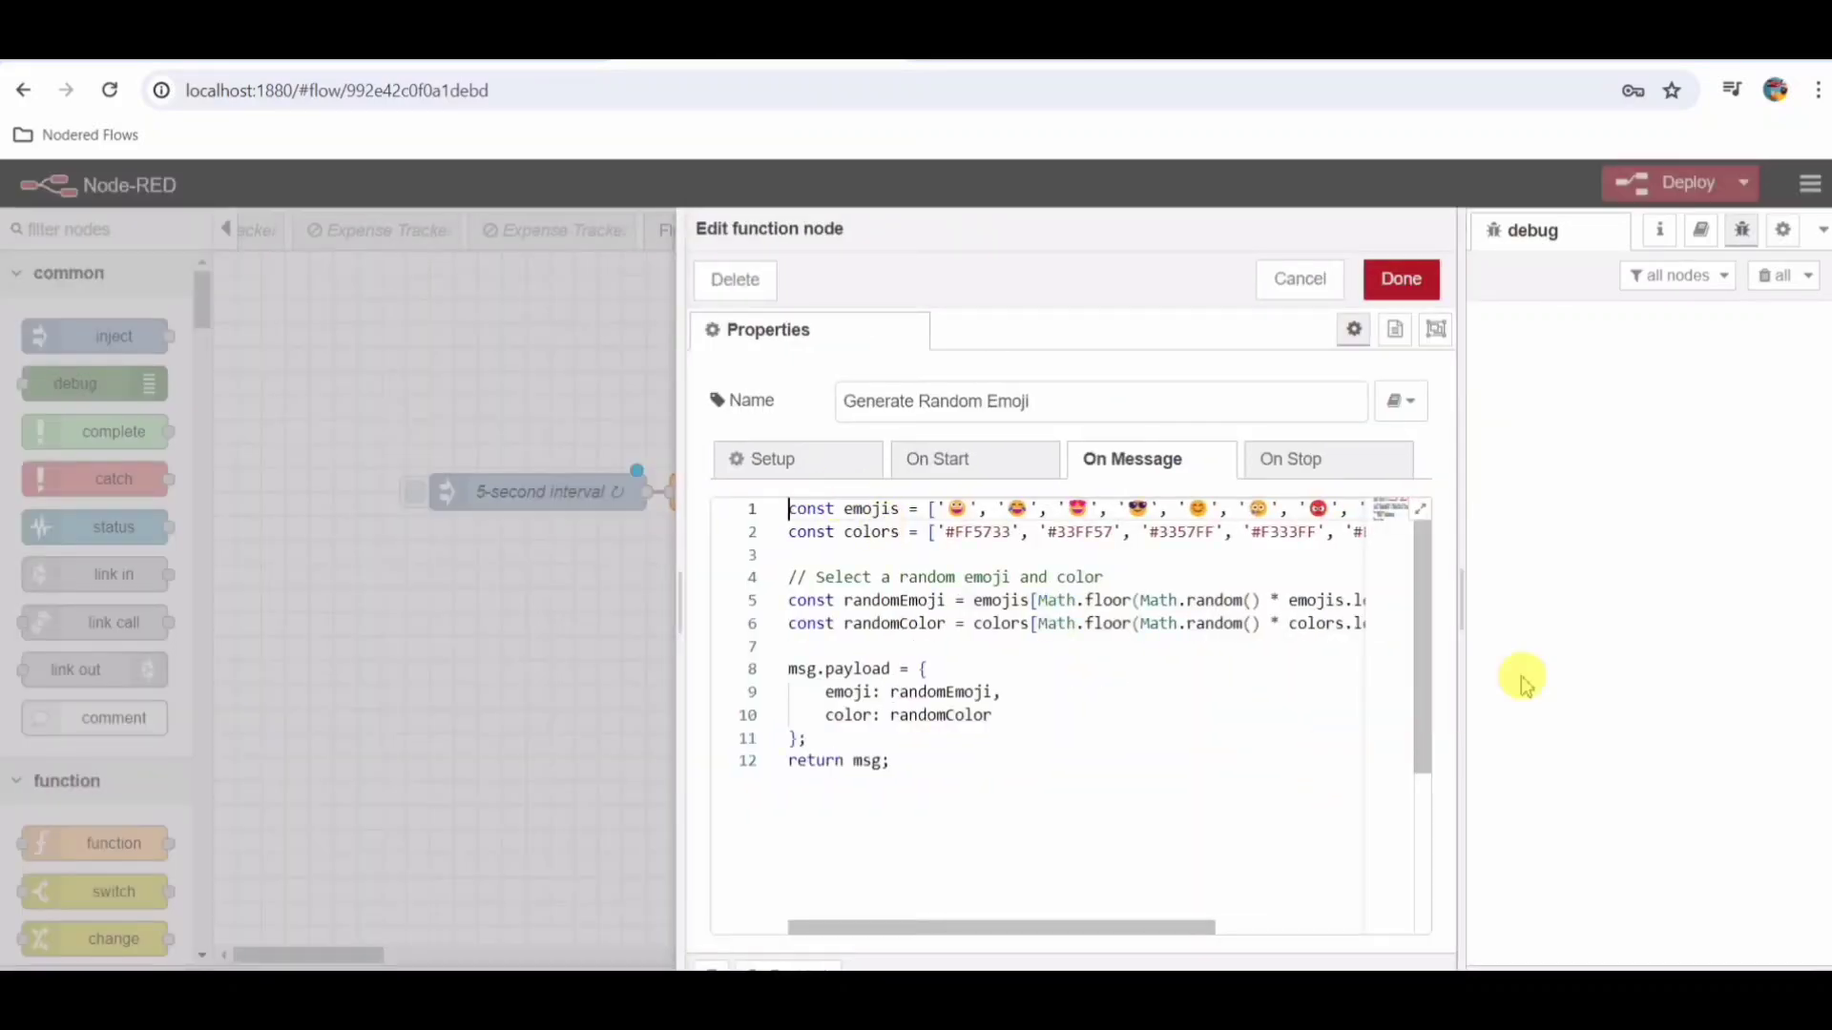
pyautogui.click(1420, 507)
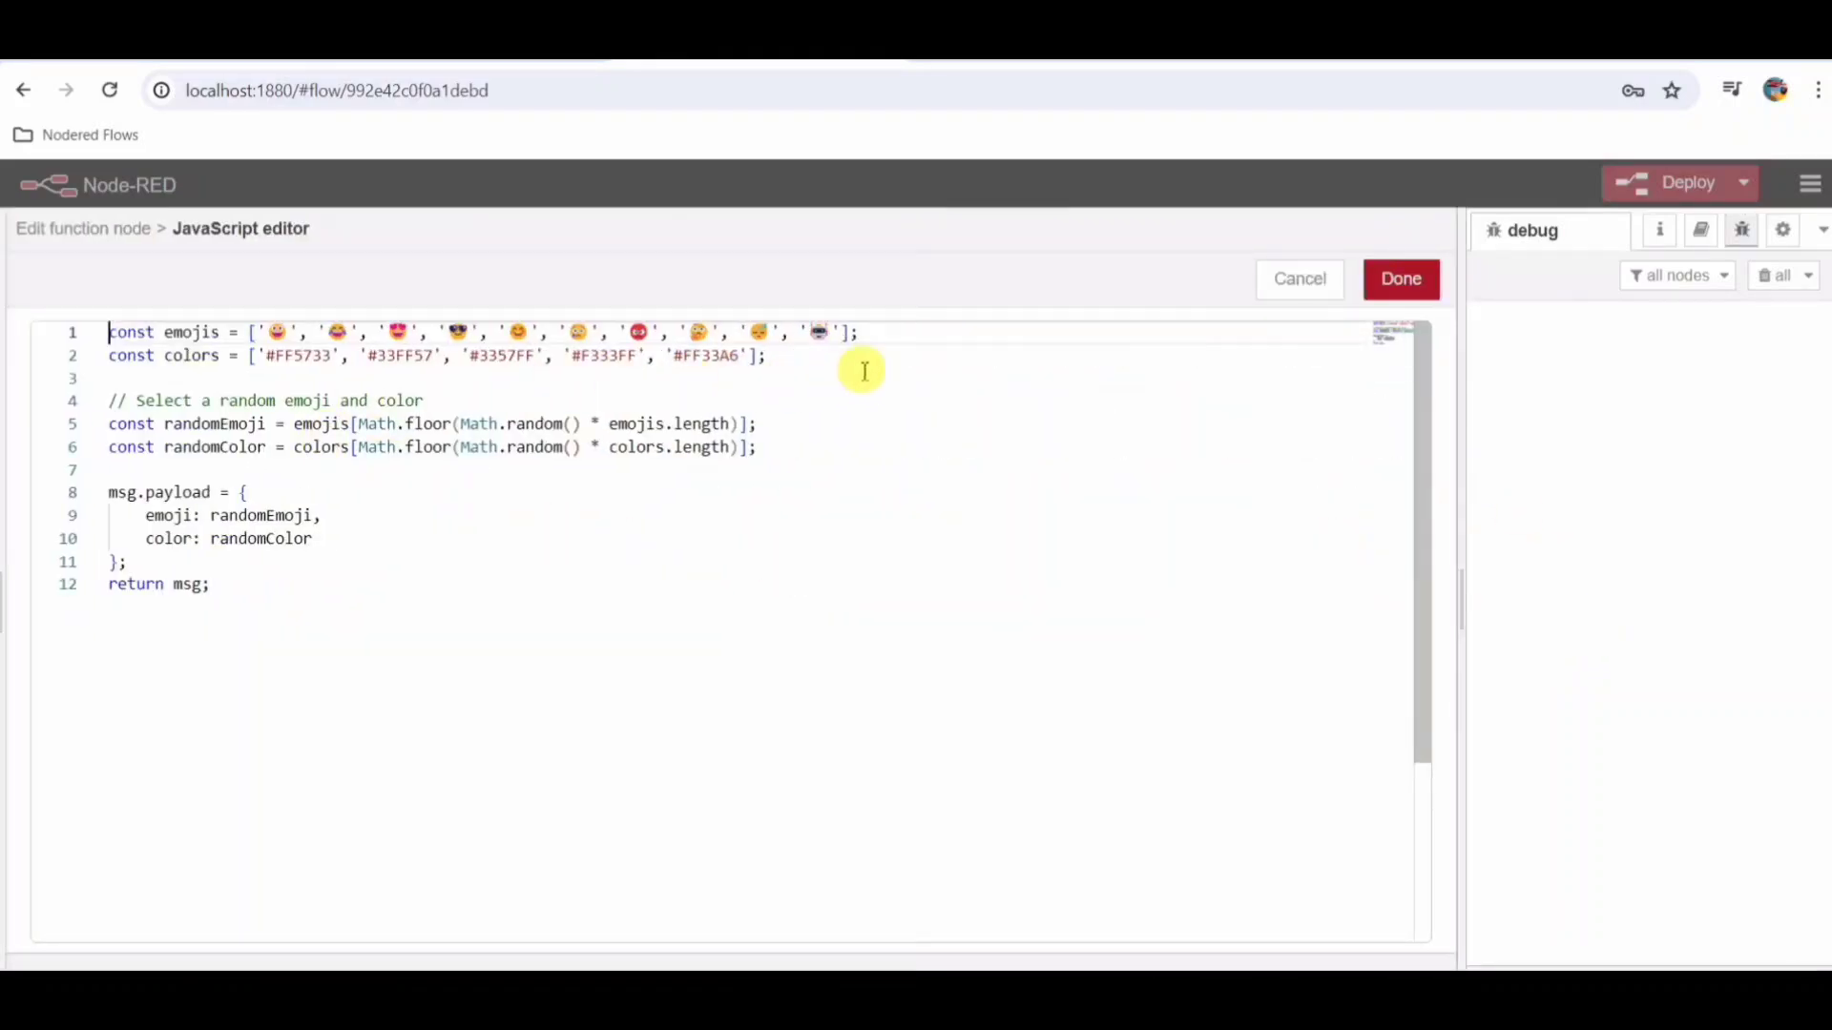
pyautogui.moveTo(779, 357); pyautogui.dragTo(129, 318)
pyautogui.click(298, 490)
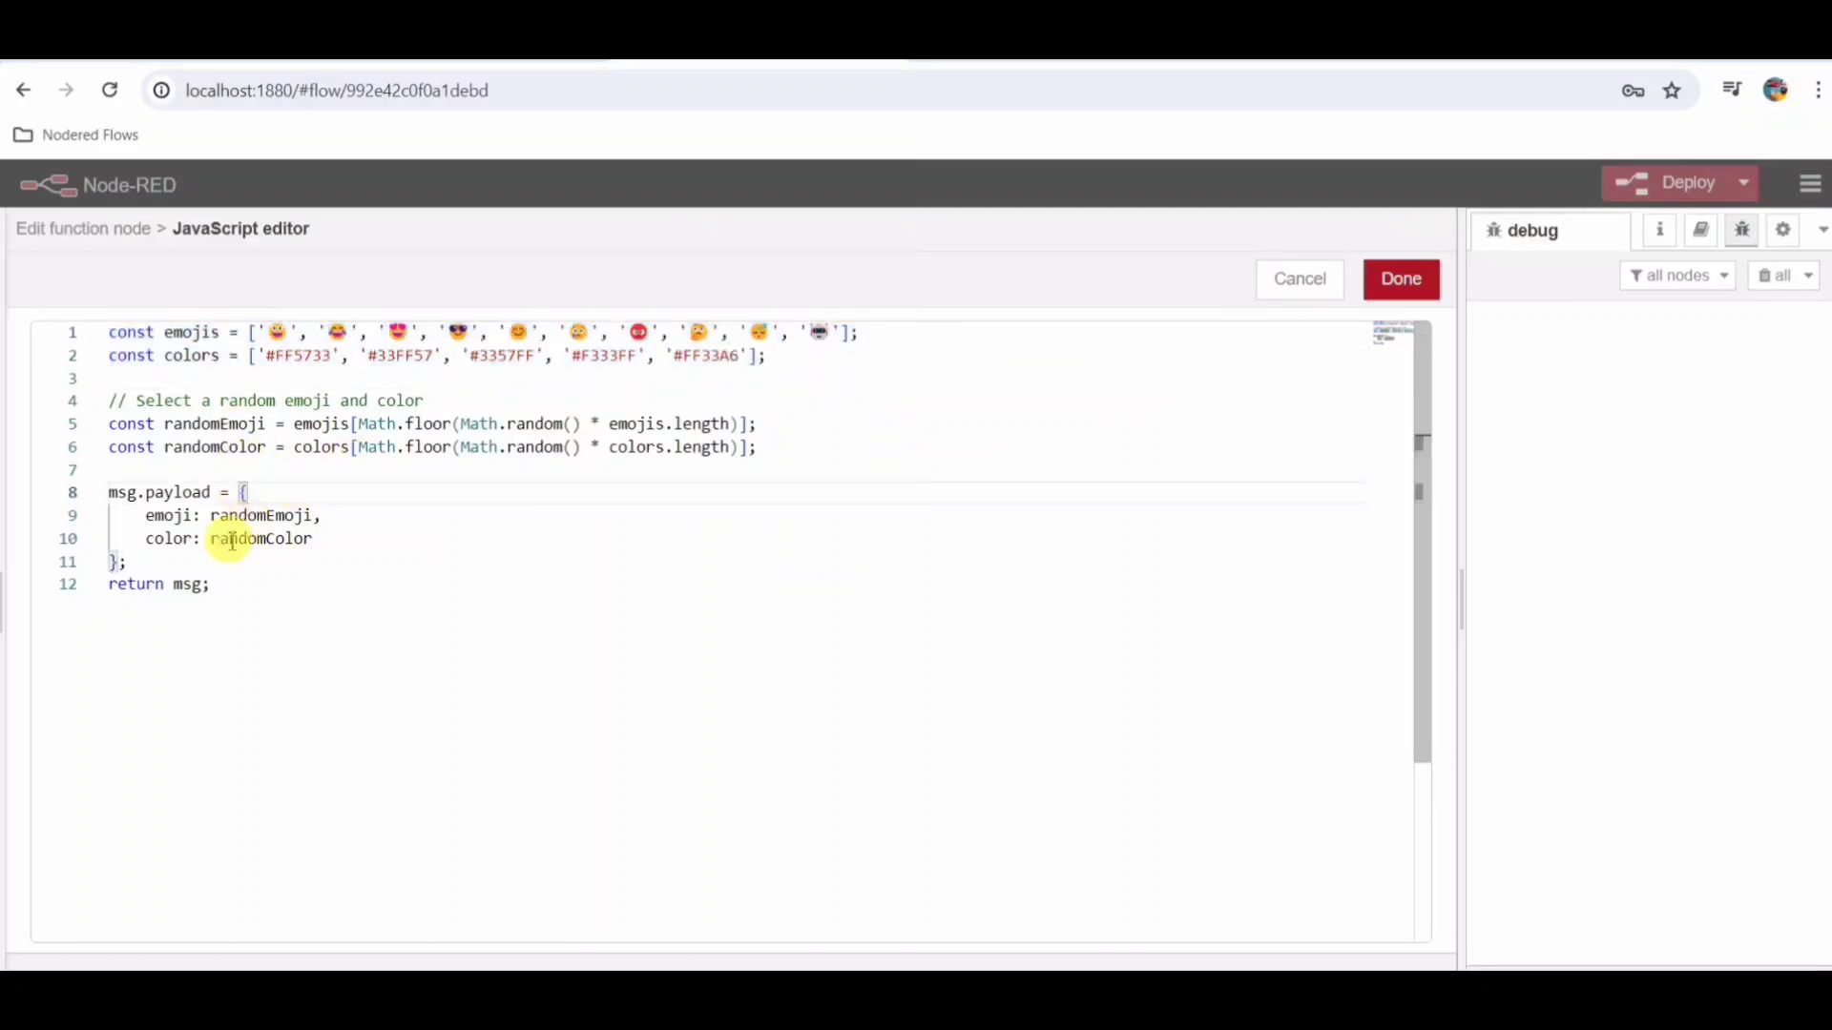
pyautogui.moveTo(212, 583); pyautogui.dragTo(108, 505)
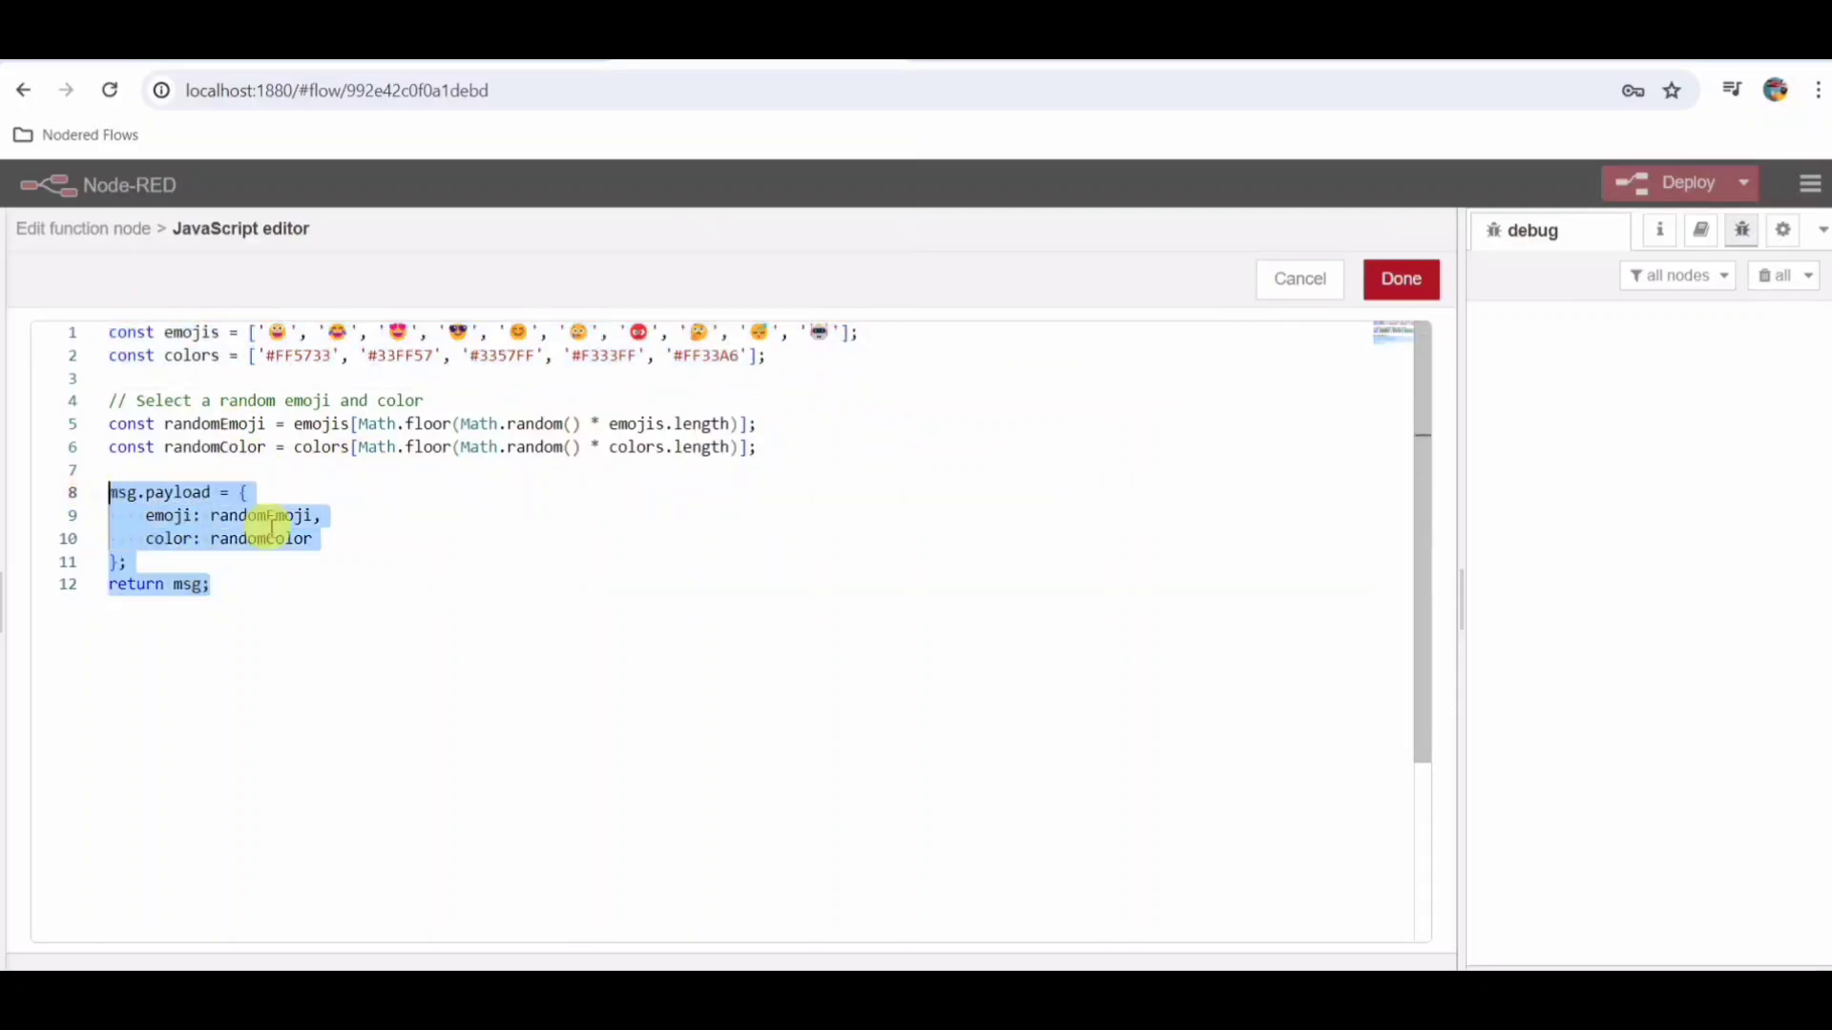
pyautogui.click(601, 518)
pyautogui.moveTo(476, 430); pyautogui.dragTo(760, 424)
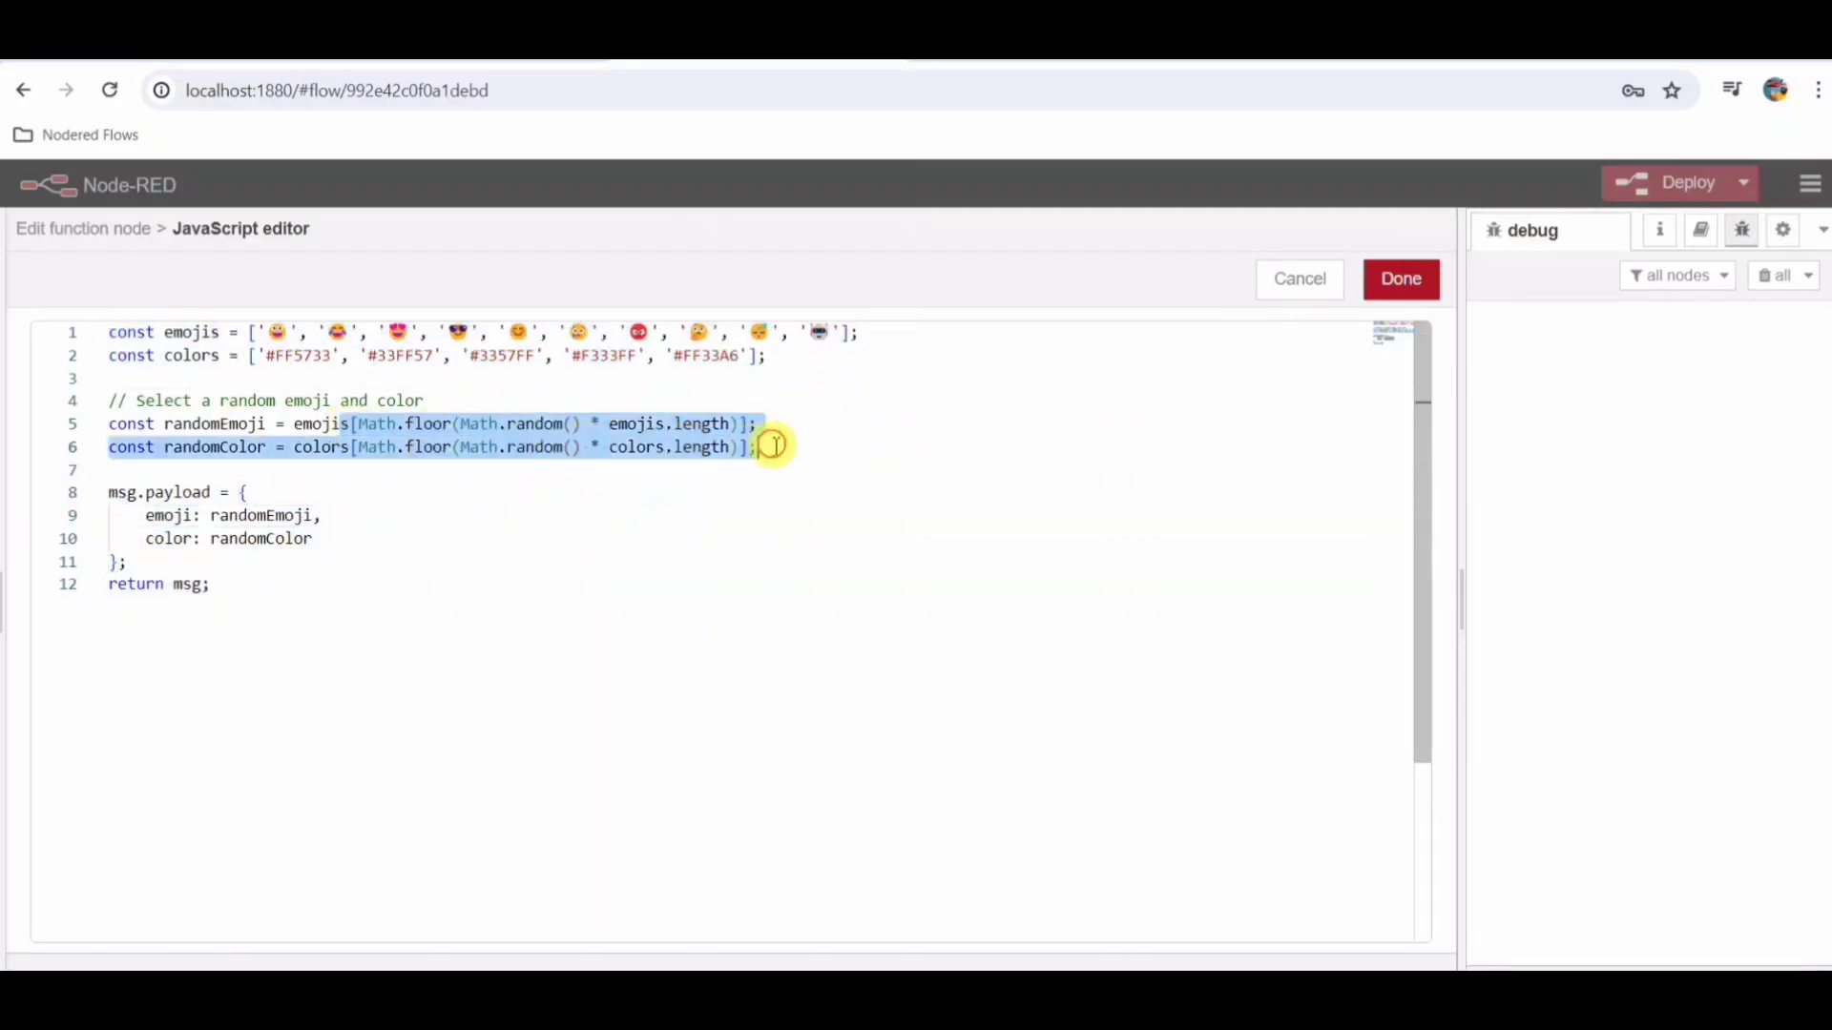
pyautogui.click(831, 473)
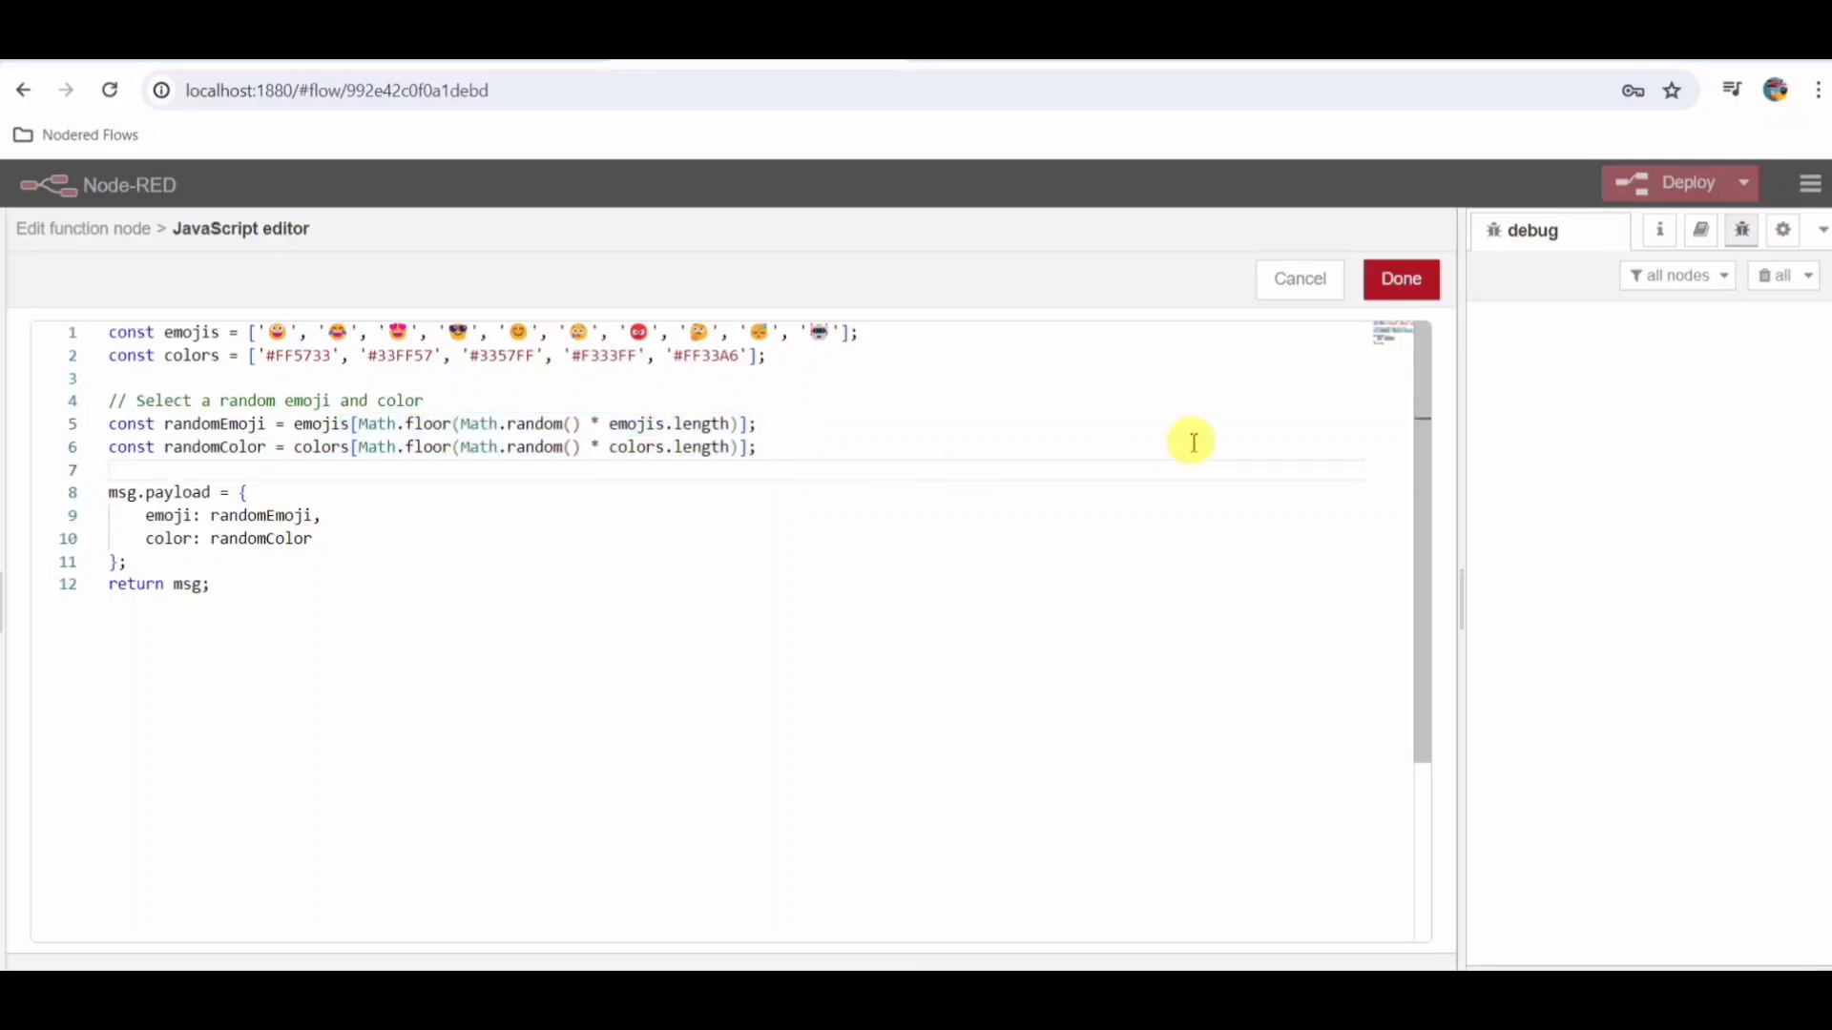
pyautogui.click(1401, 277)
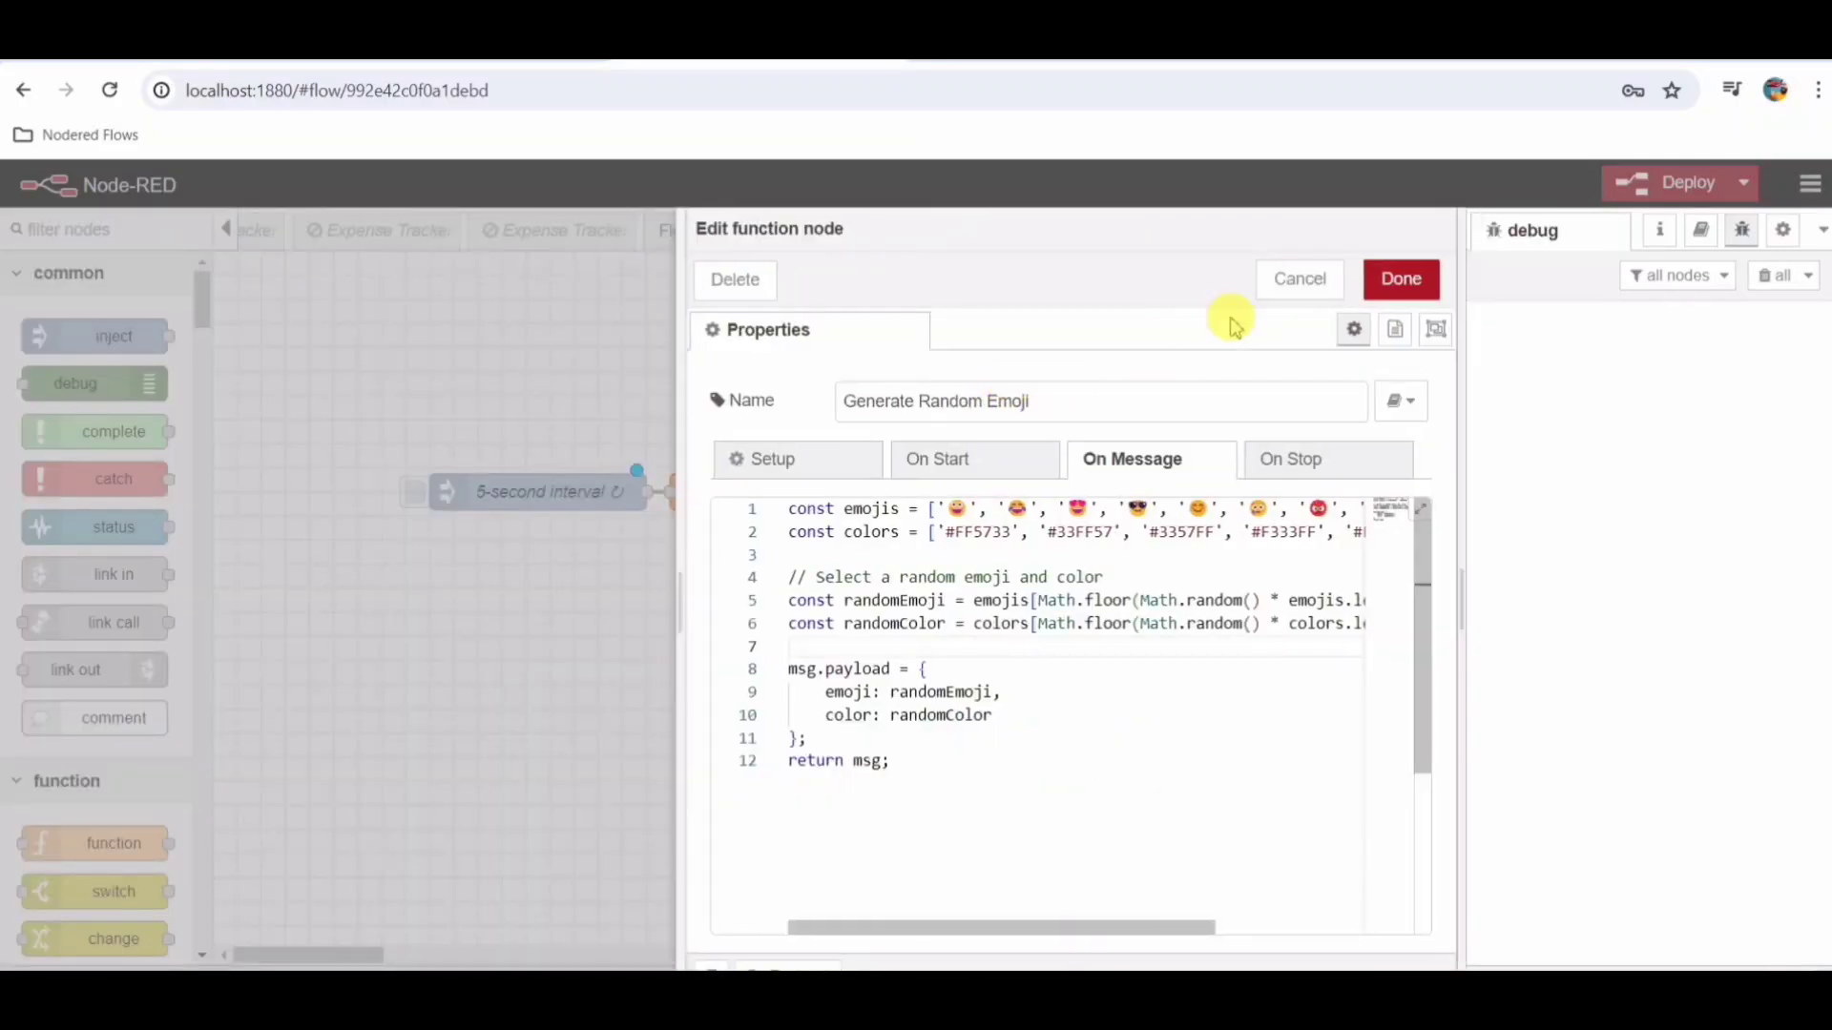
pyautogui.click(1295, 279)
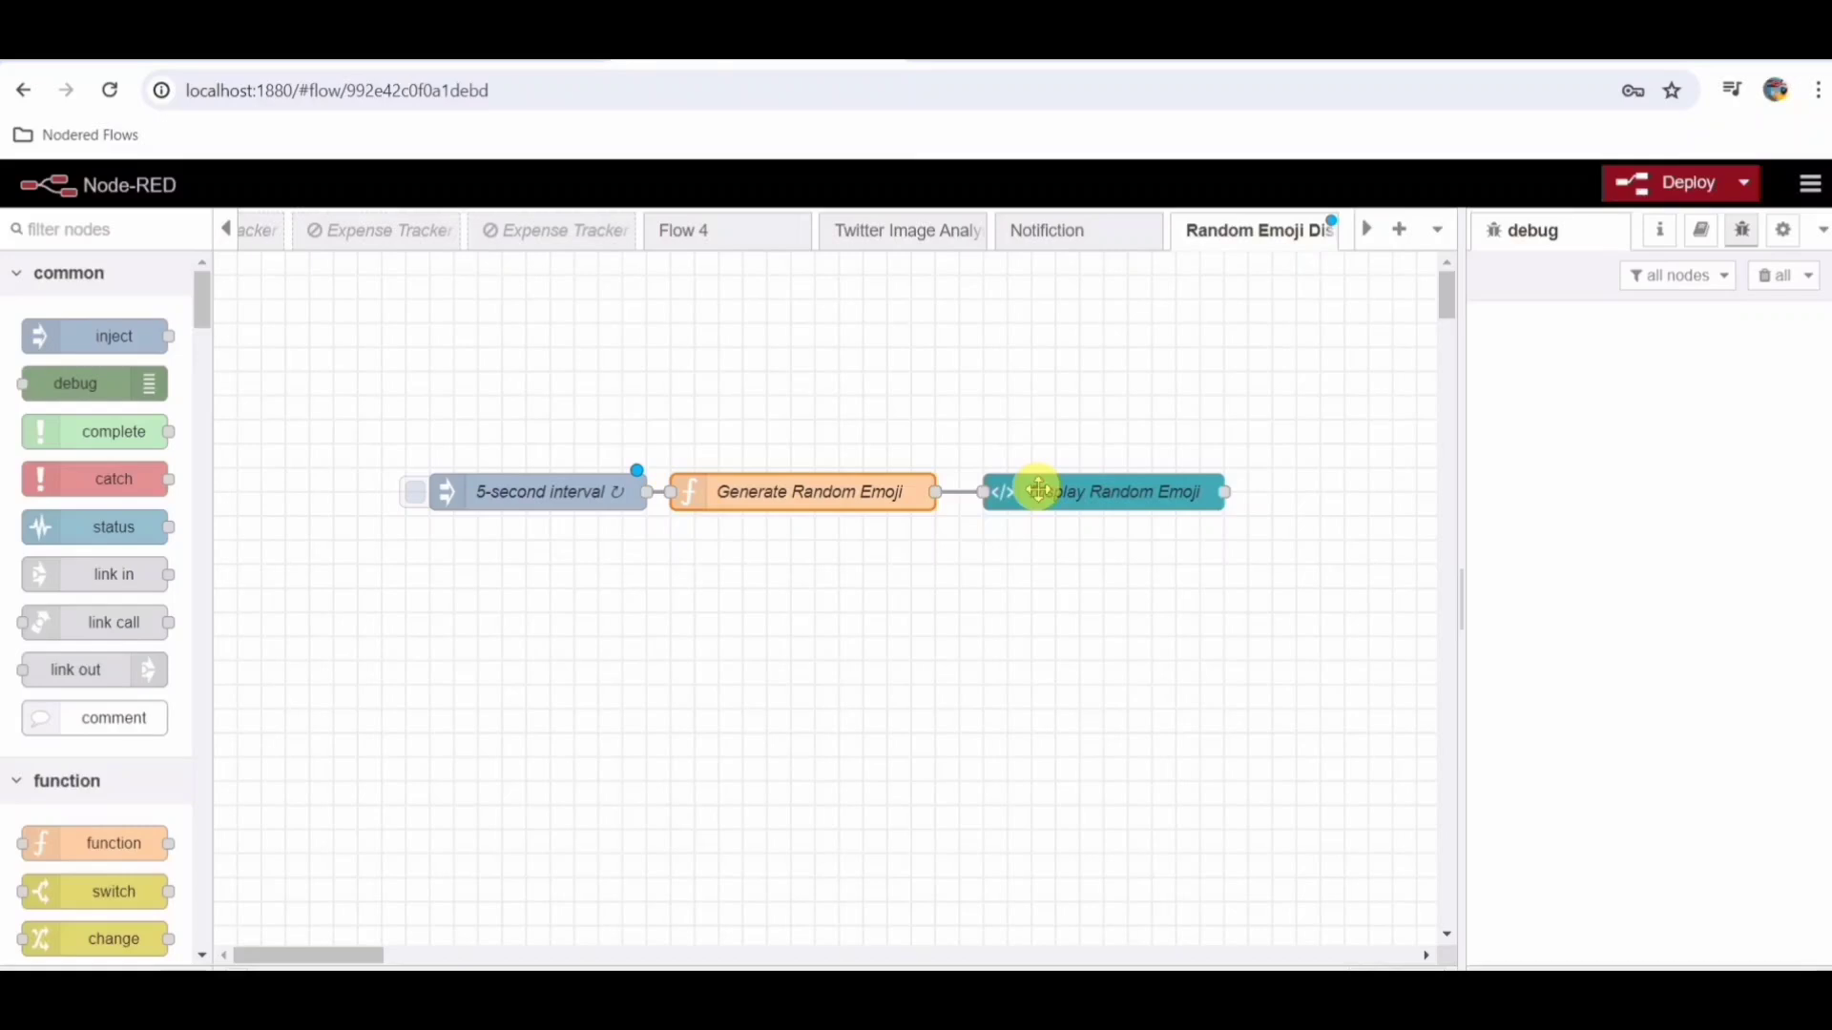
# Rewrite the Display Random Emoji HTML template in the expanded editor to centre the emoji on a payload-coloured background
pyautogui.doubleClick(1043, 491)
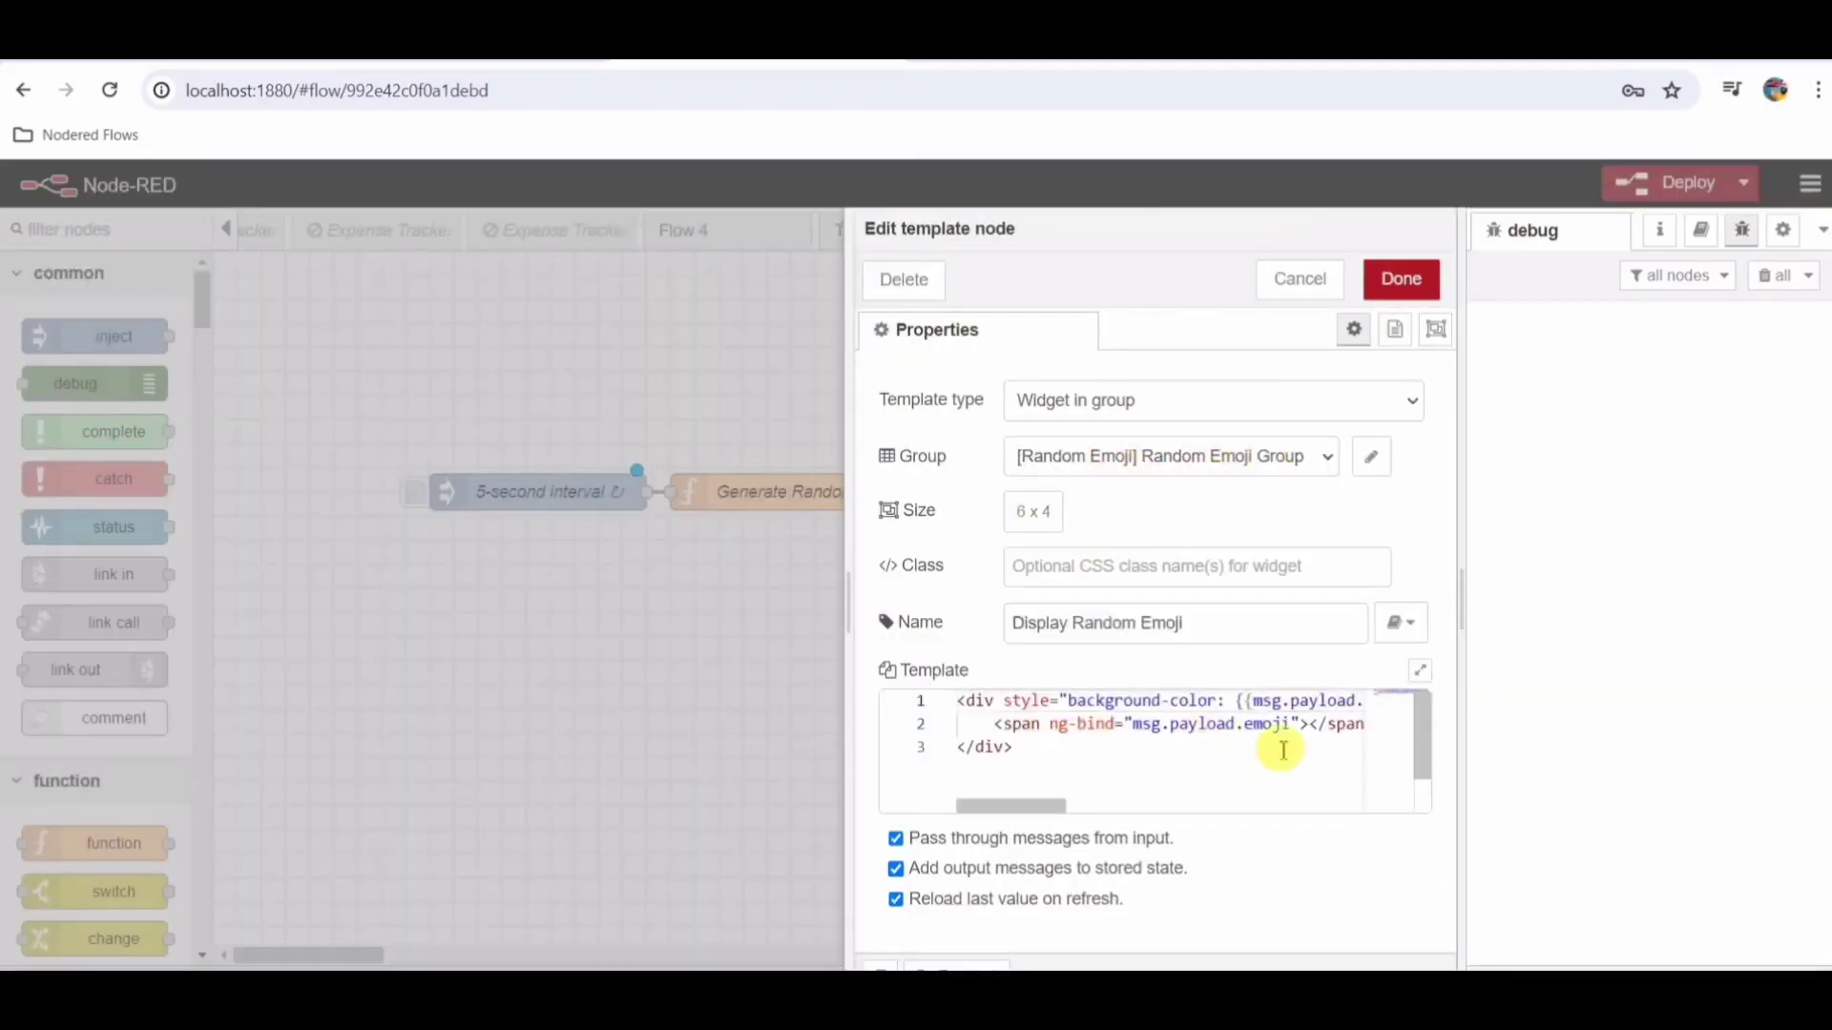
pyautogui.click(1419, 675)
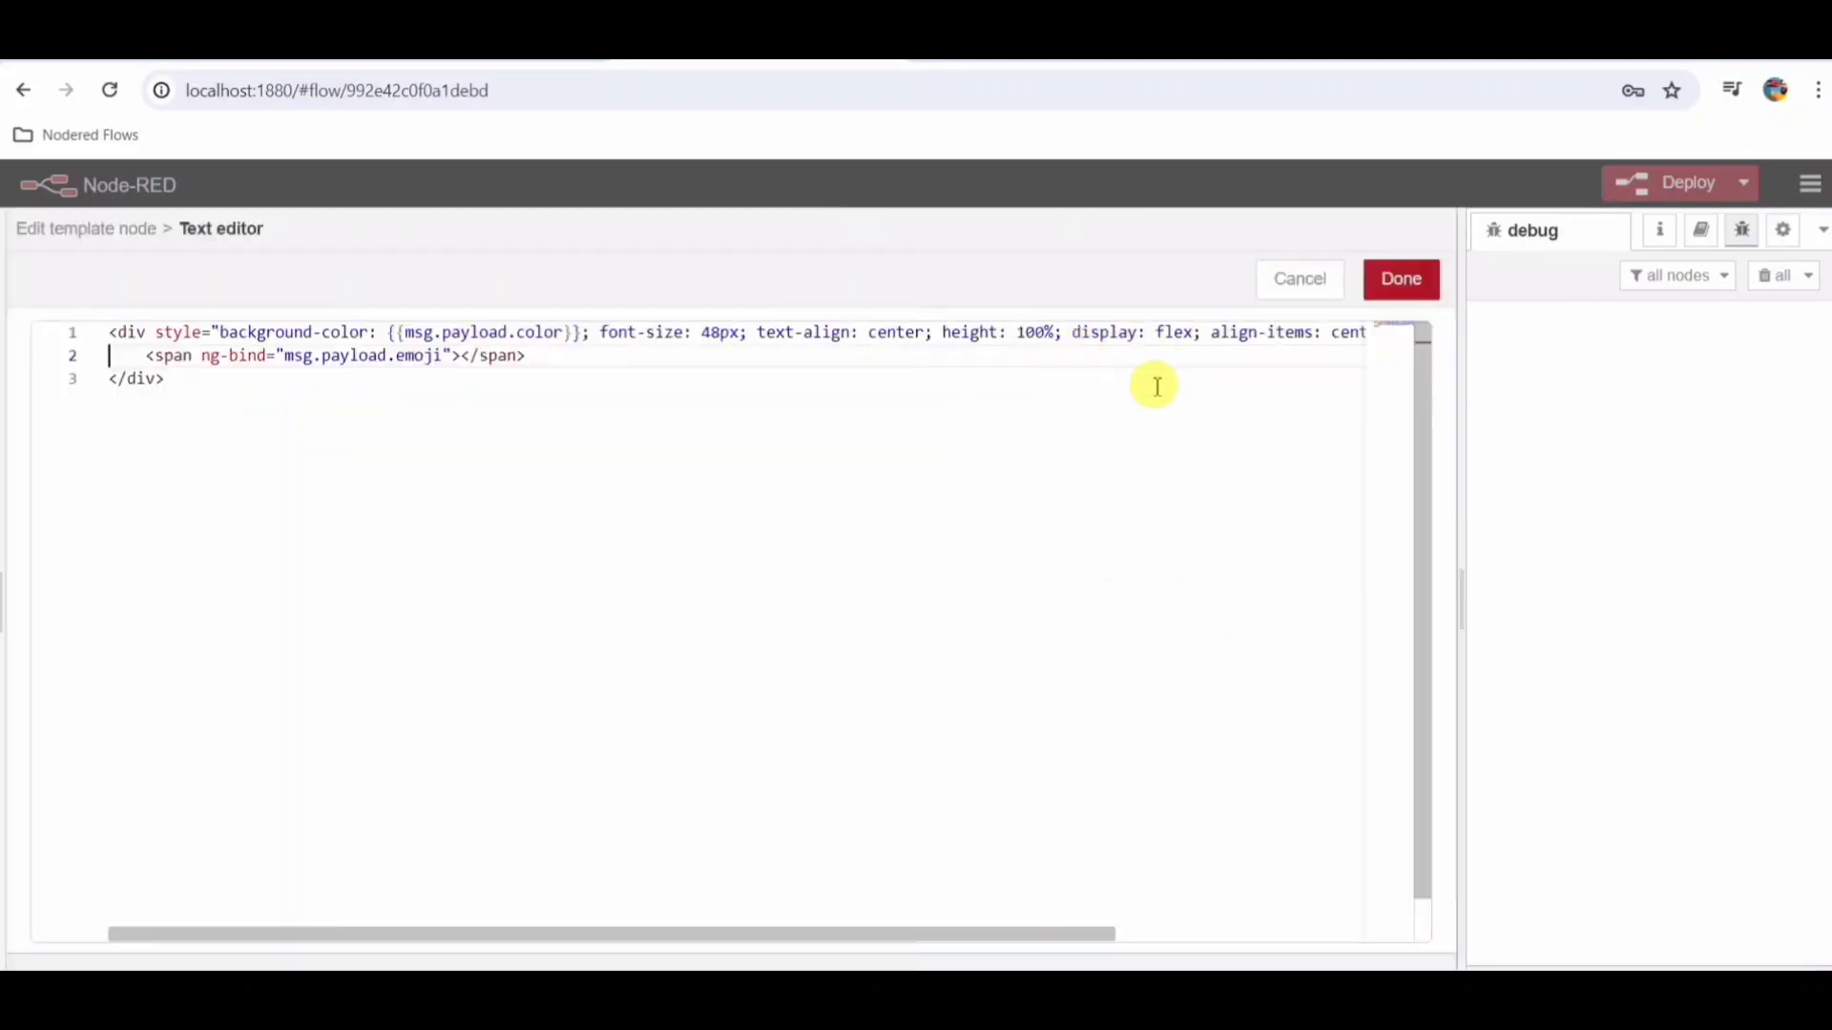
pyautogui.hotkey('ctrl', 'a')
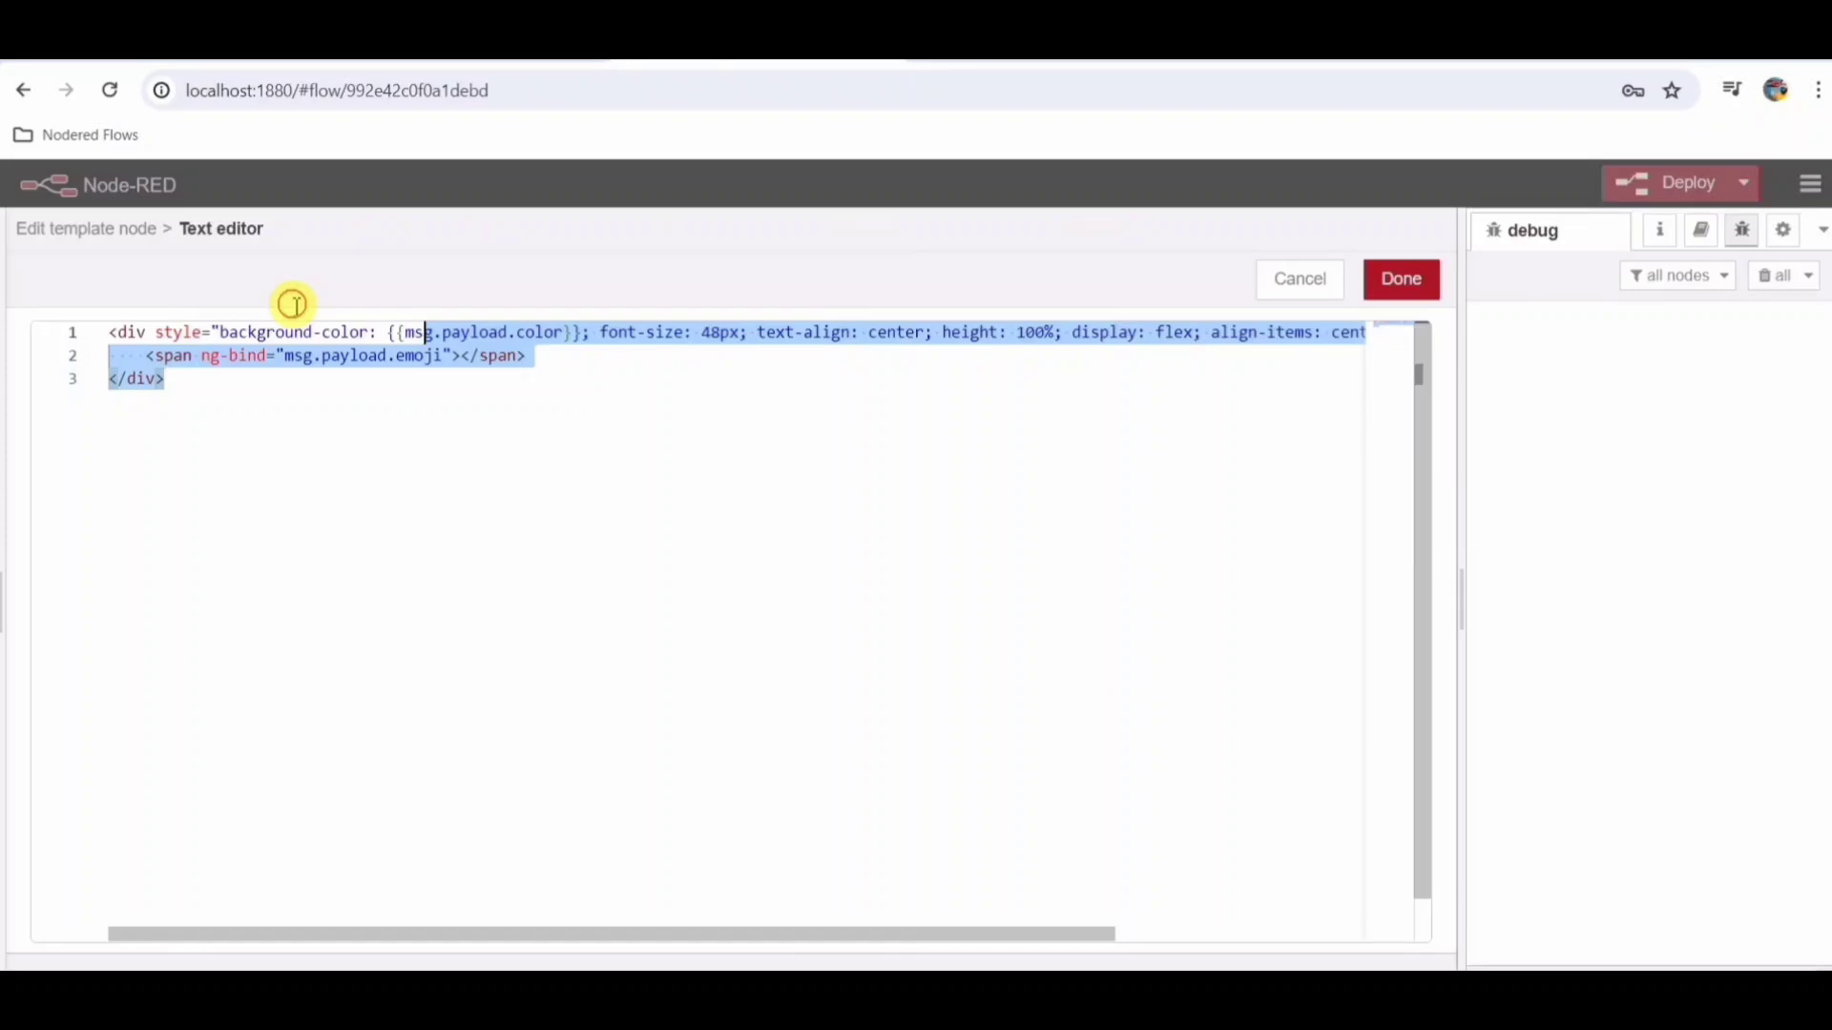
pyautogui.moveTo(293, 303); pyautogui.dragTo(129, 296)
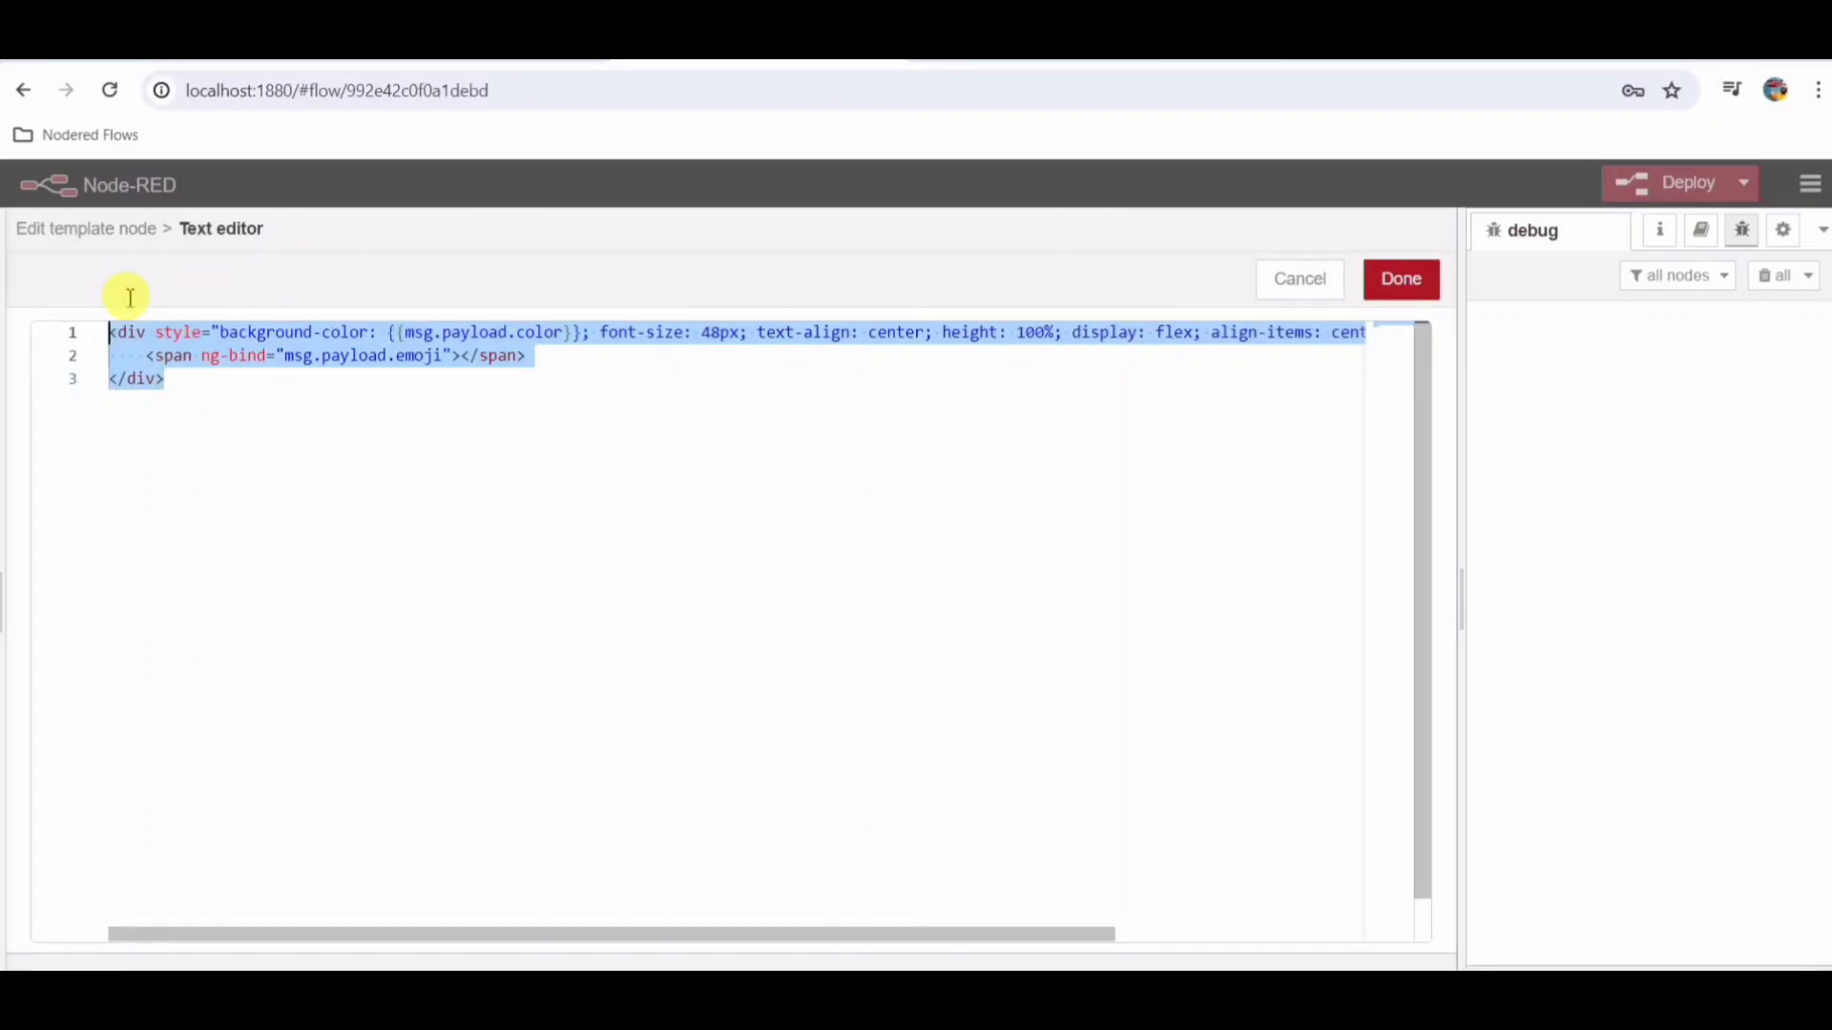
pyautogui.click(1400, 277)
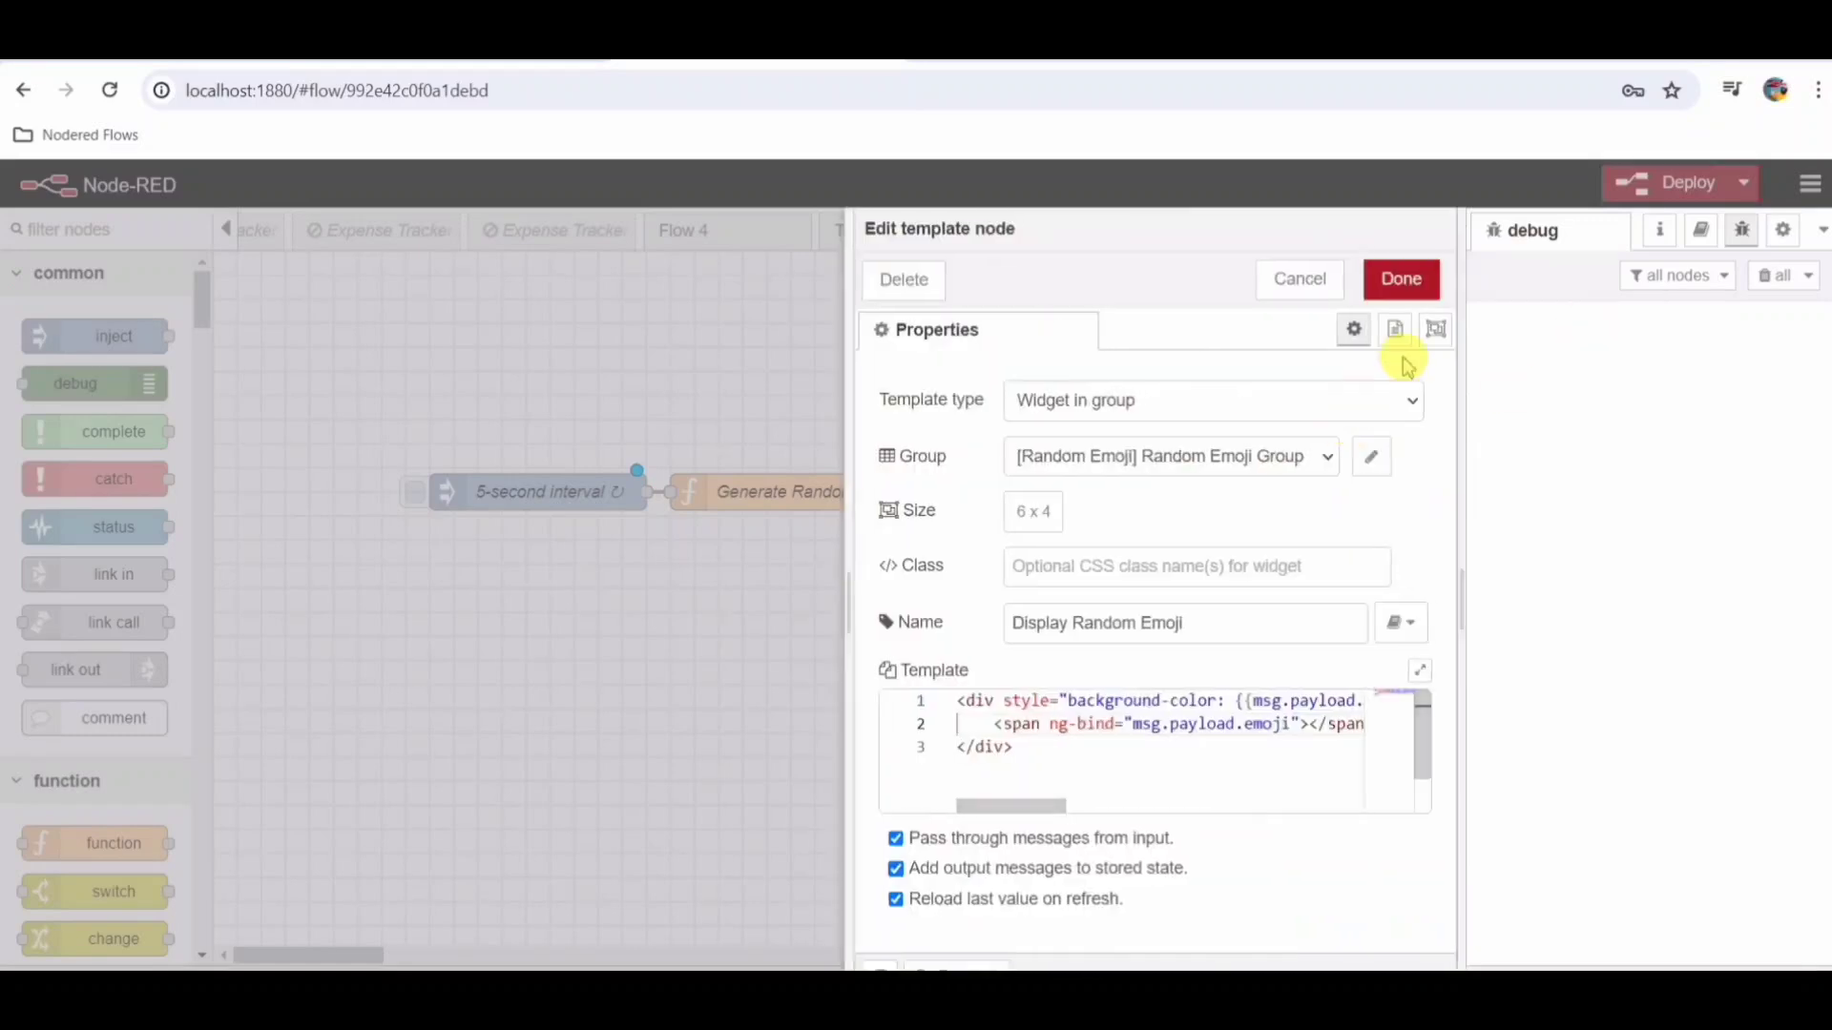
pyautogui.click(1402, 280)
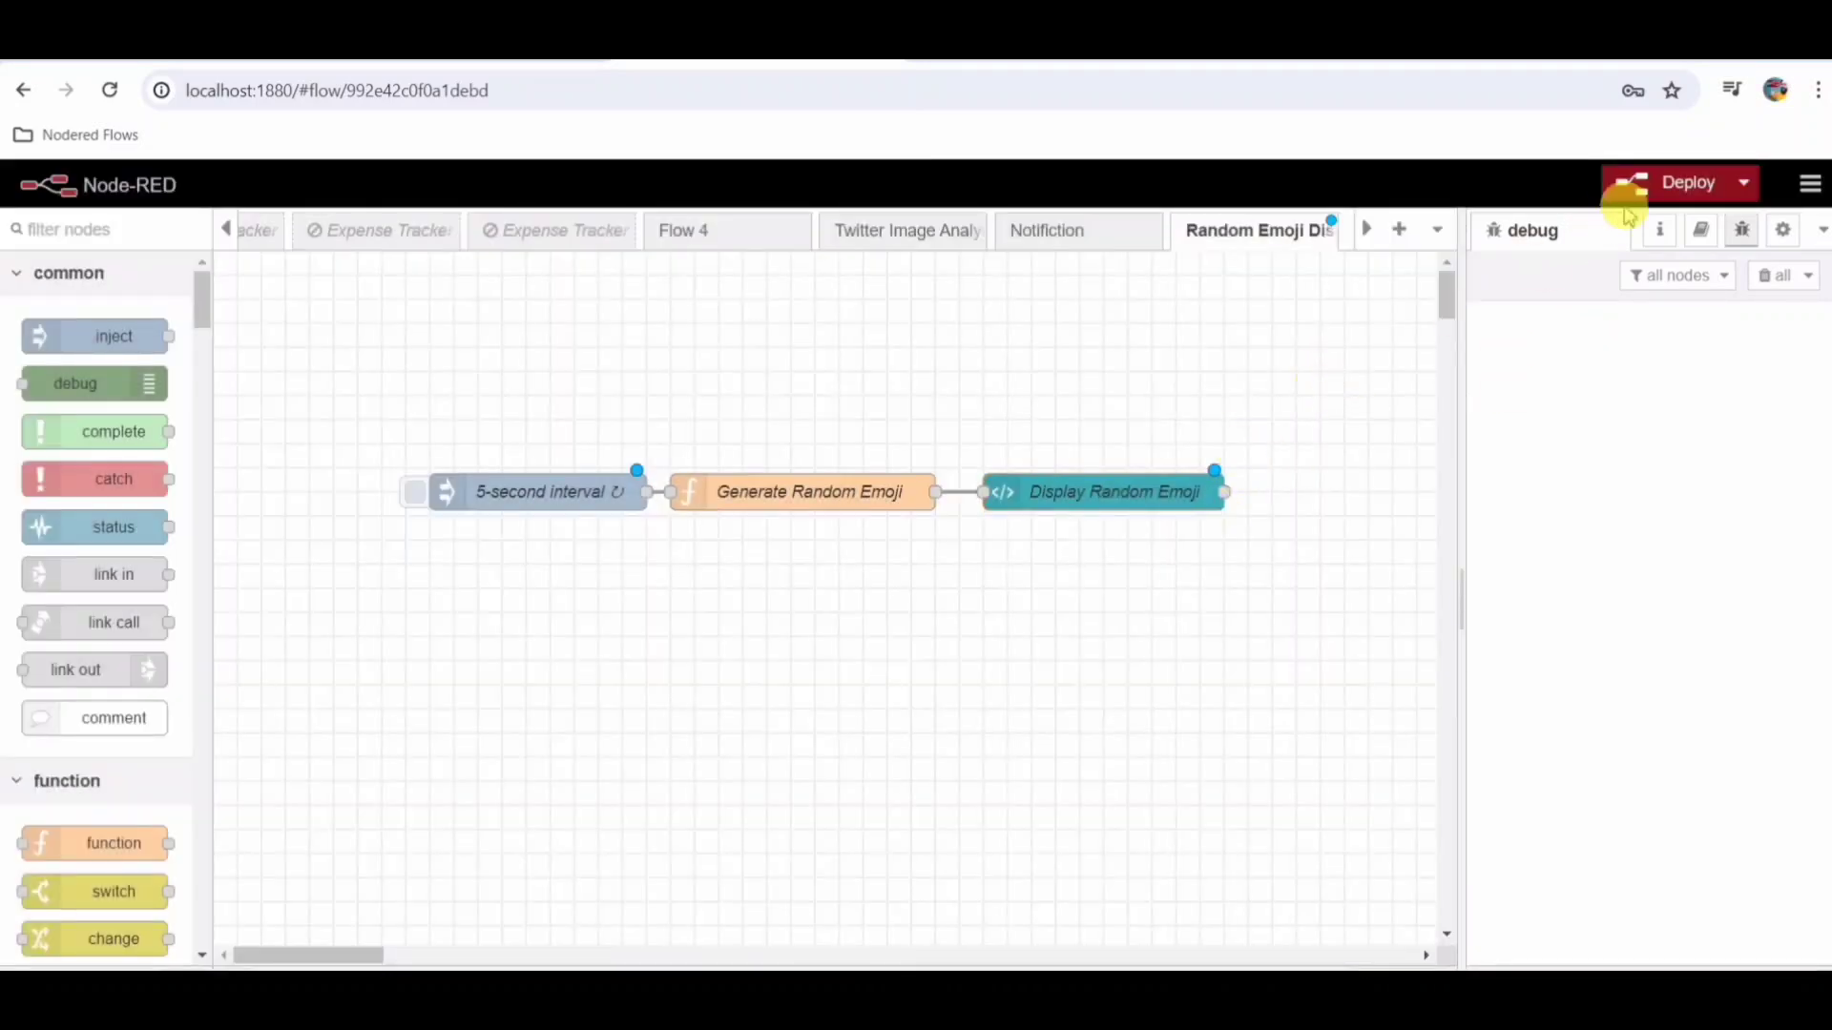
# Confirm the deploy, then watch the /ui dashboard's emoji and background colour change
pyautogui.click(1667, 182)
pyautogui.click(1144, 423)
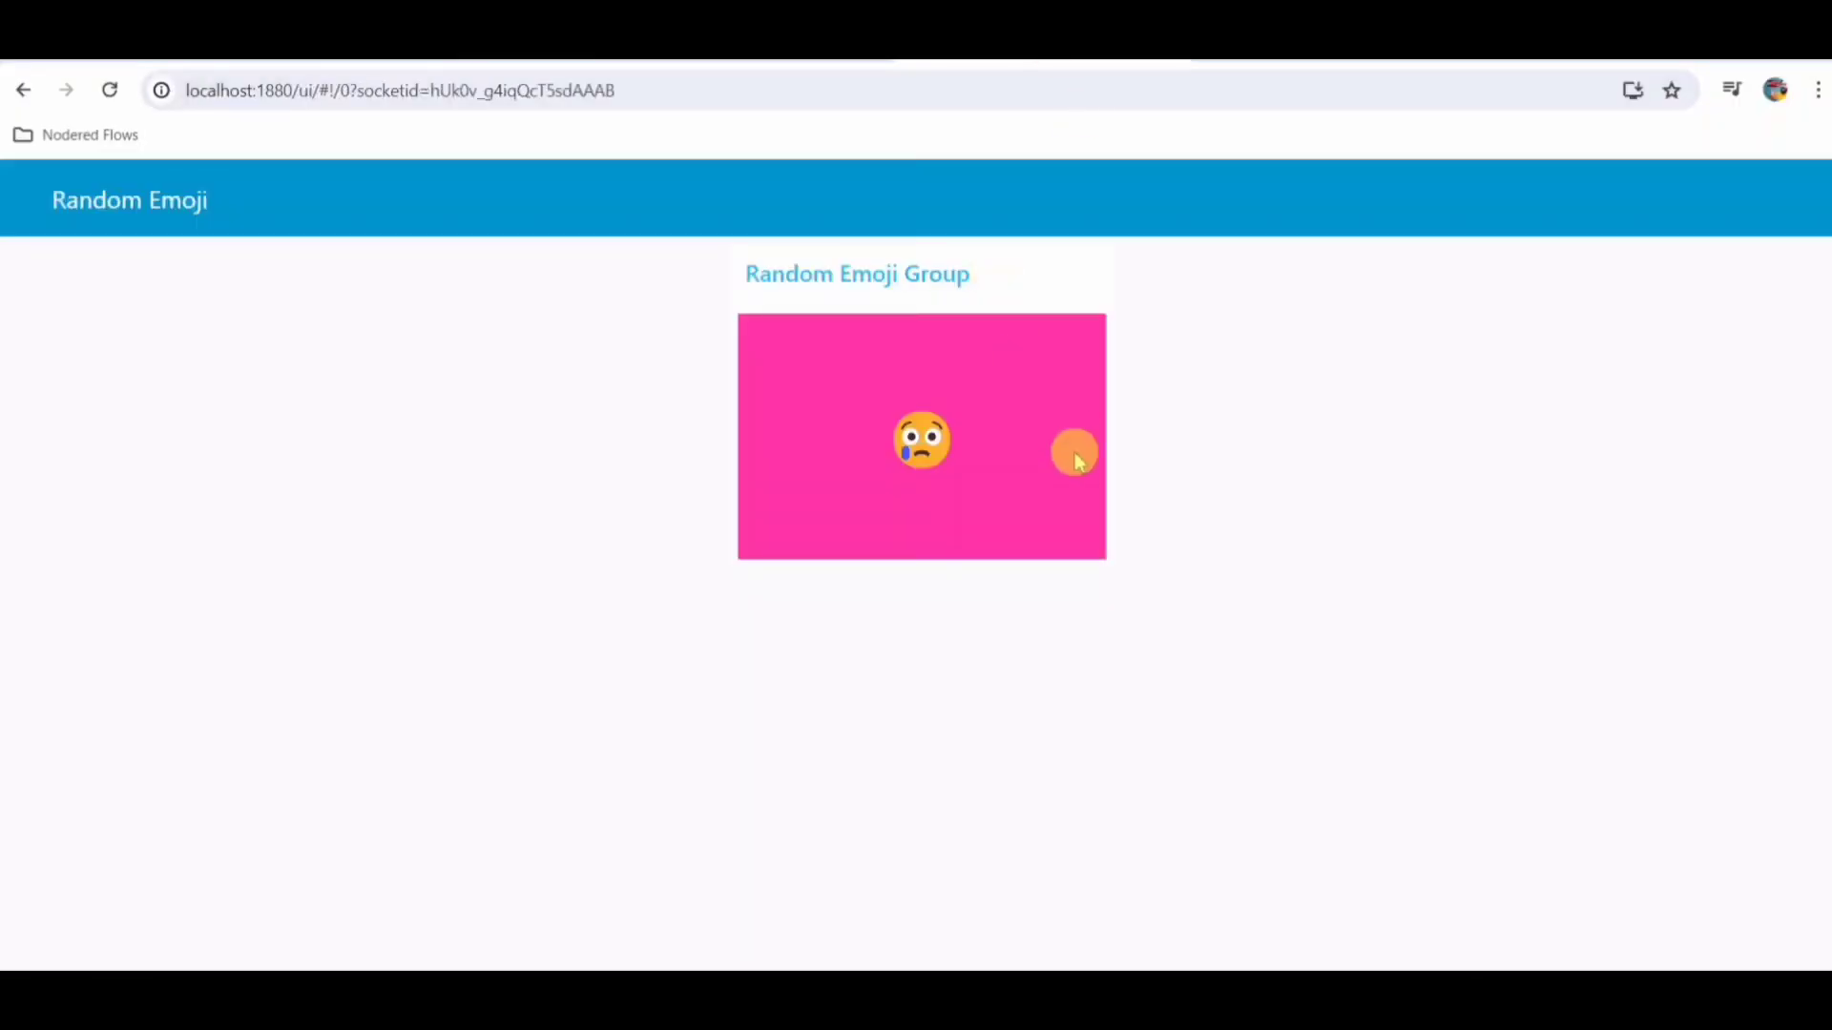
pyautogui.click(1309, 441)
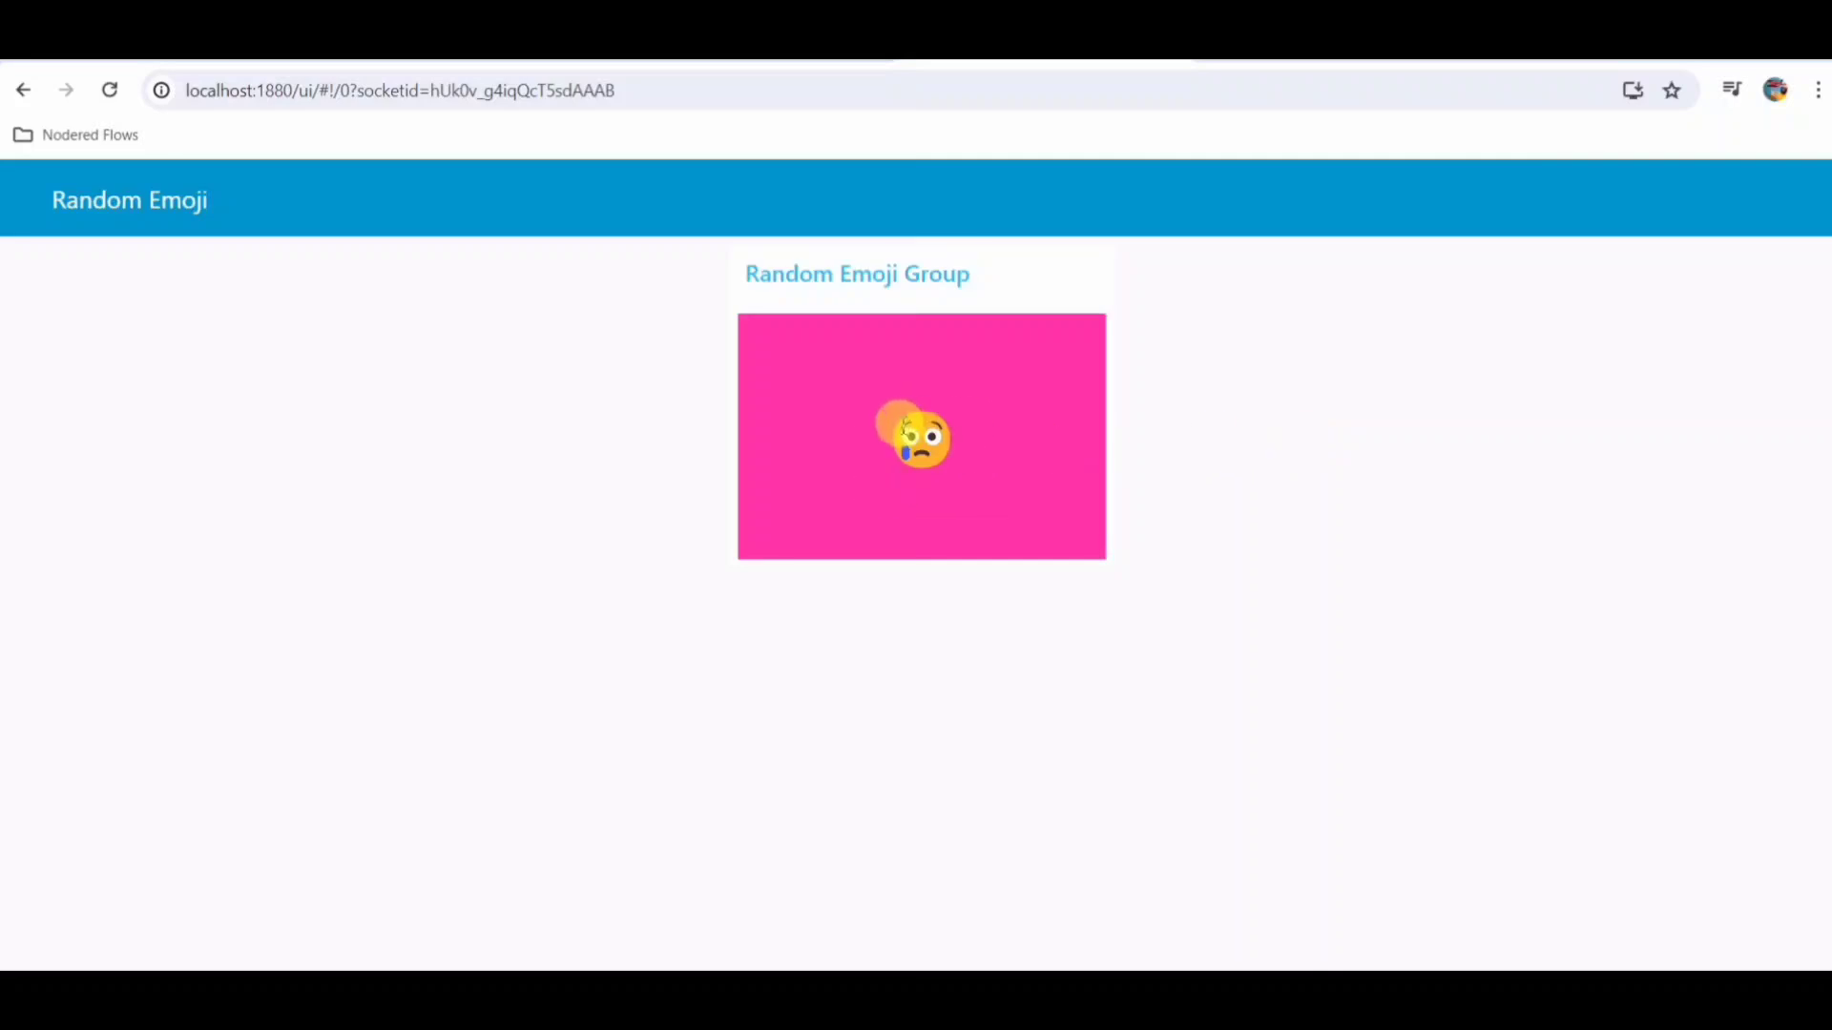
pyautogui.click(899, 426)
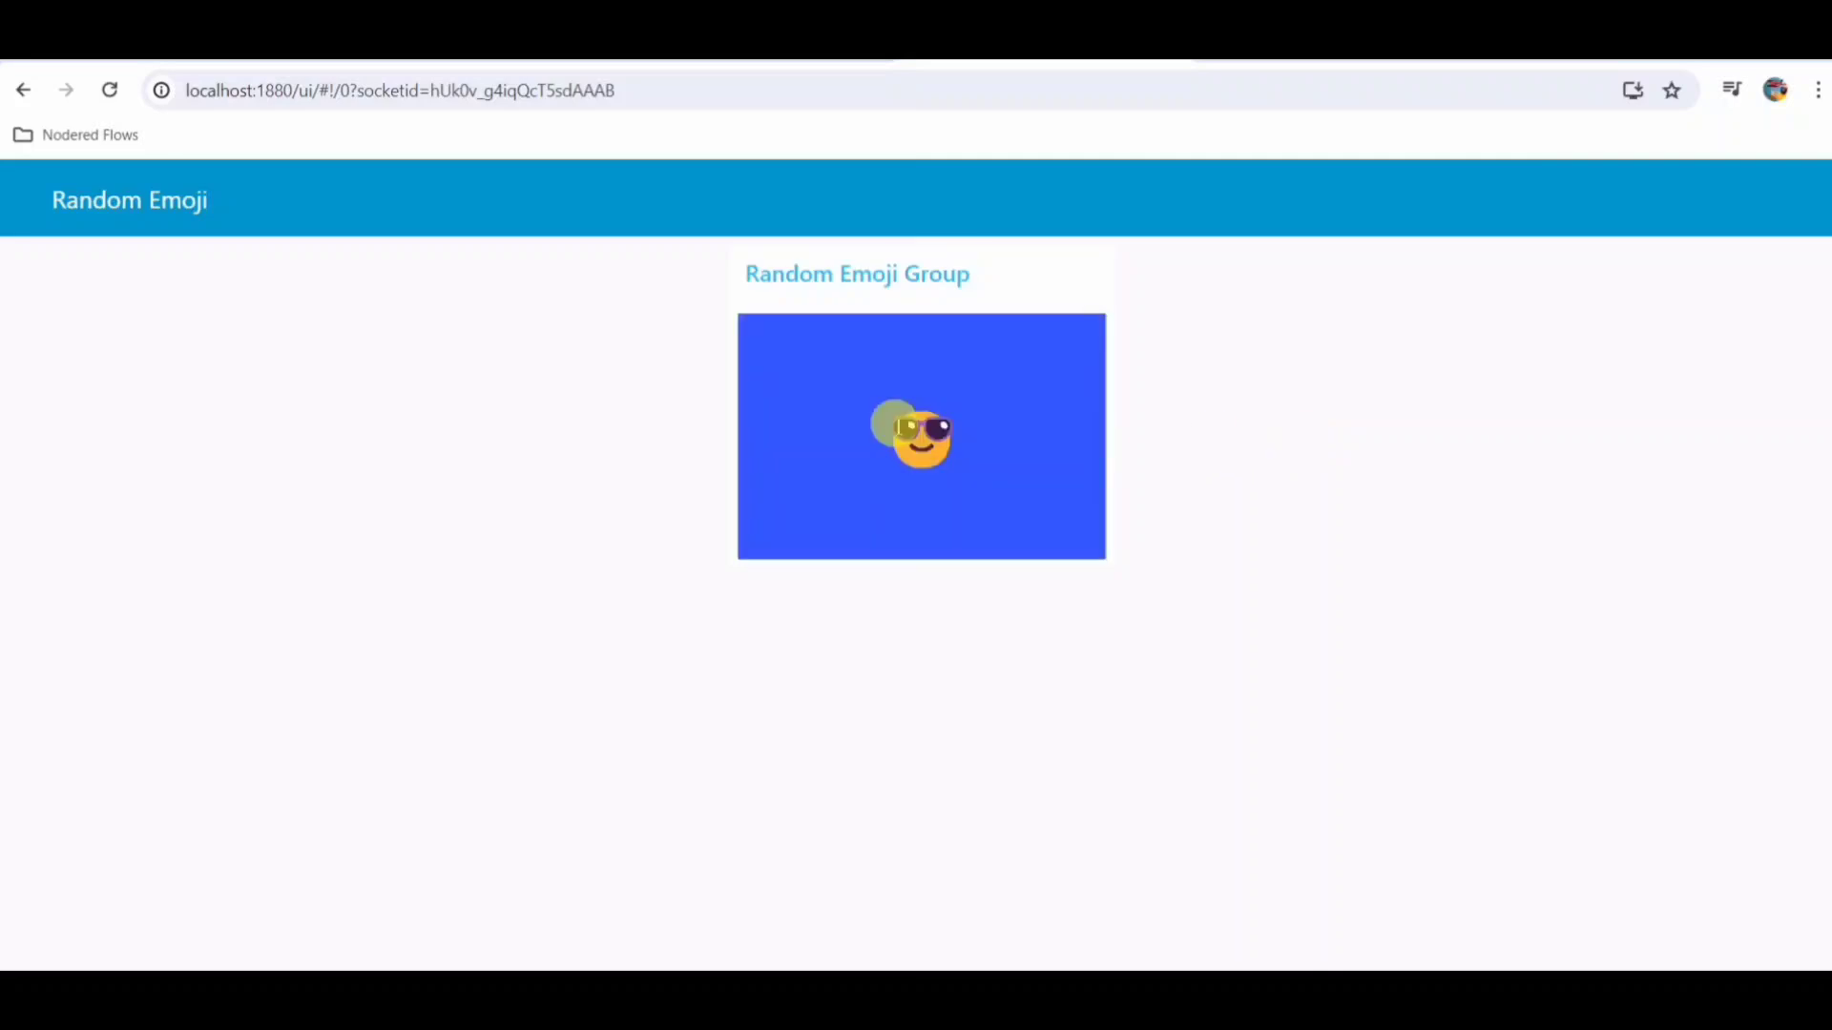
pyautogui.click(1015, 455)
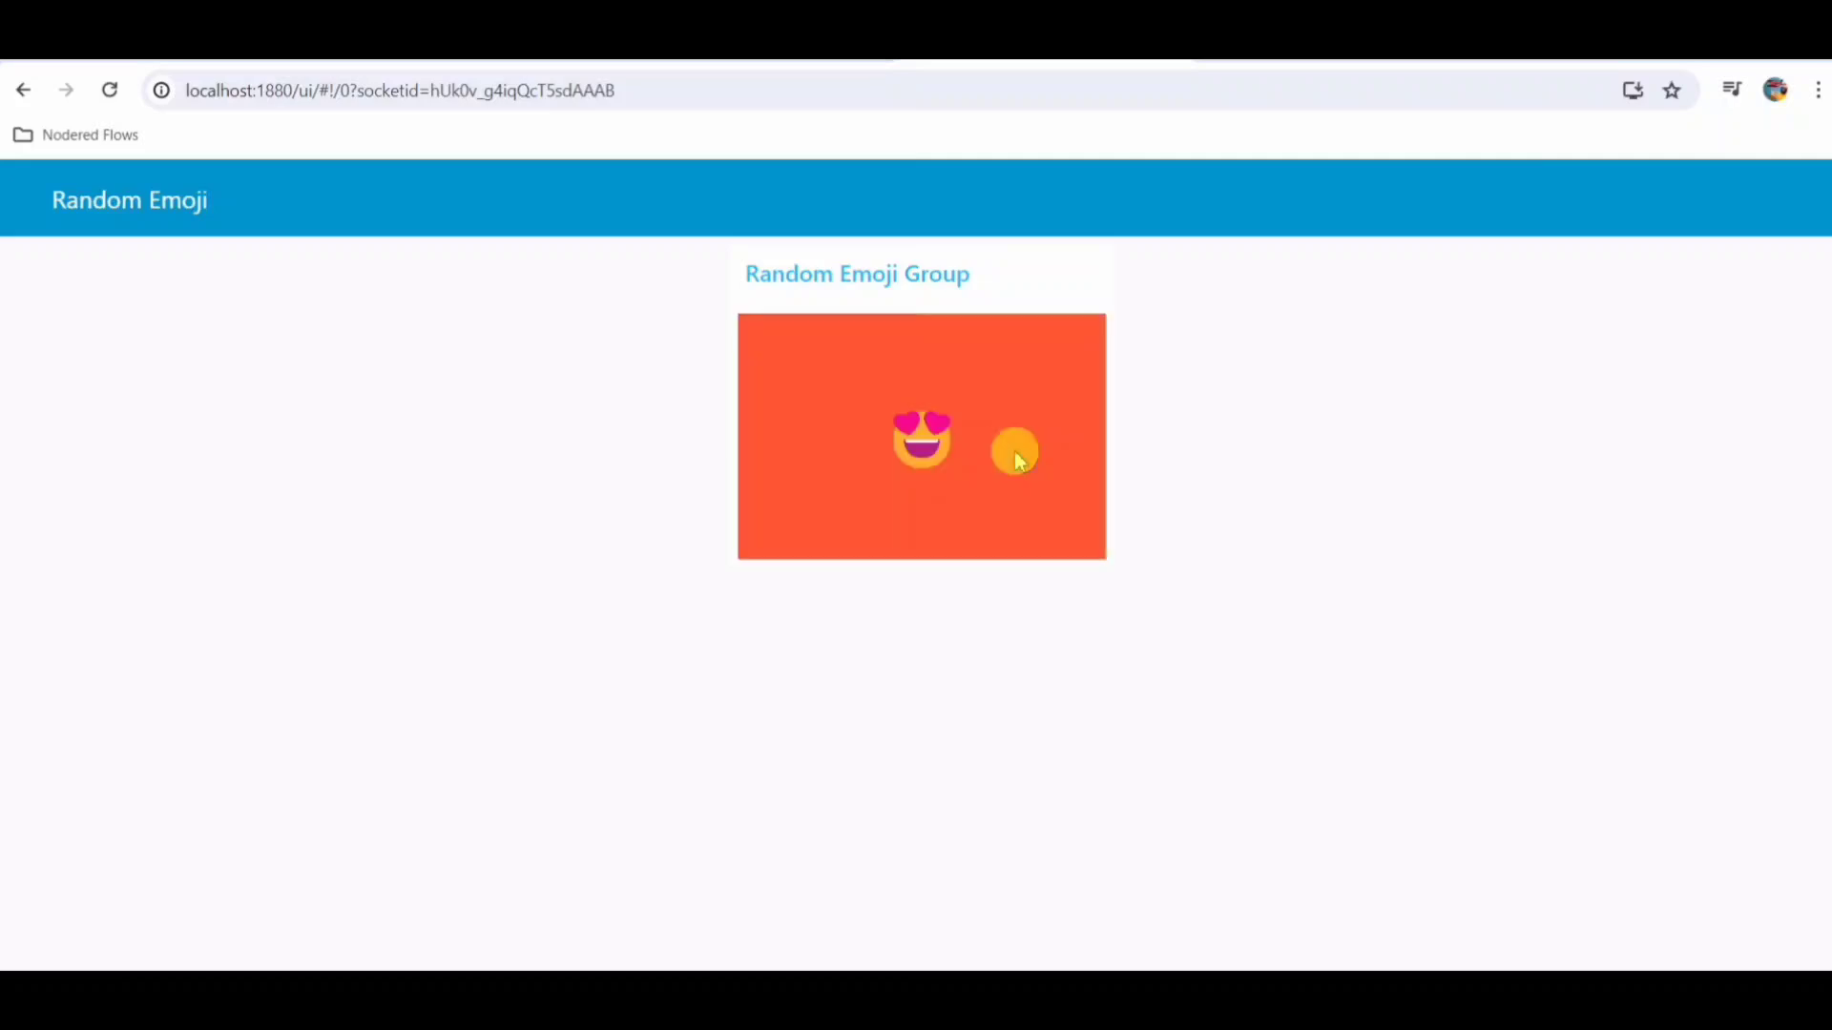